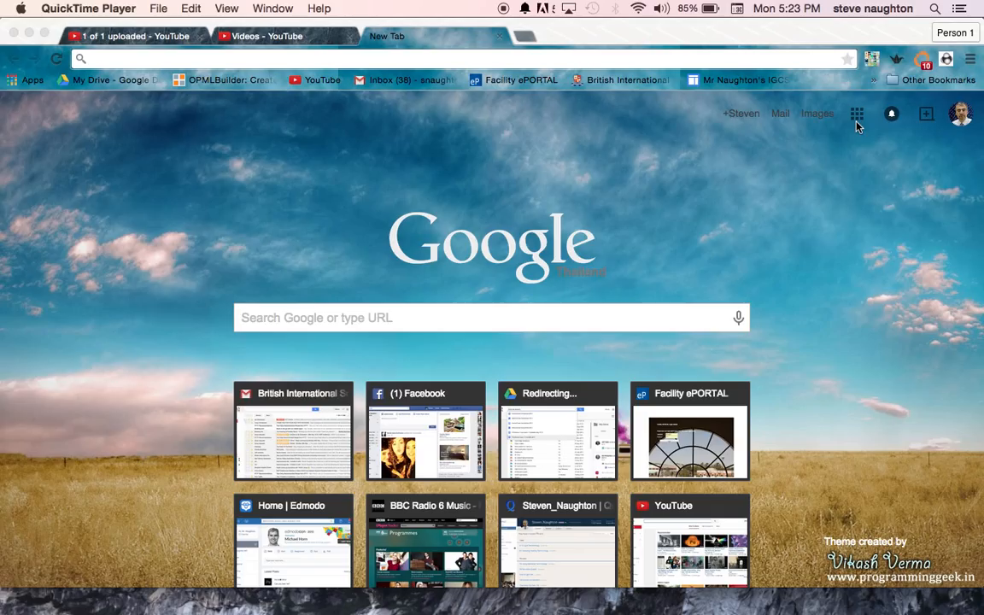
Open Google Sites and go to the BISP IGCSE Physics site.
{"action": "left_click", "coordinate": [860, 123]}
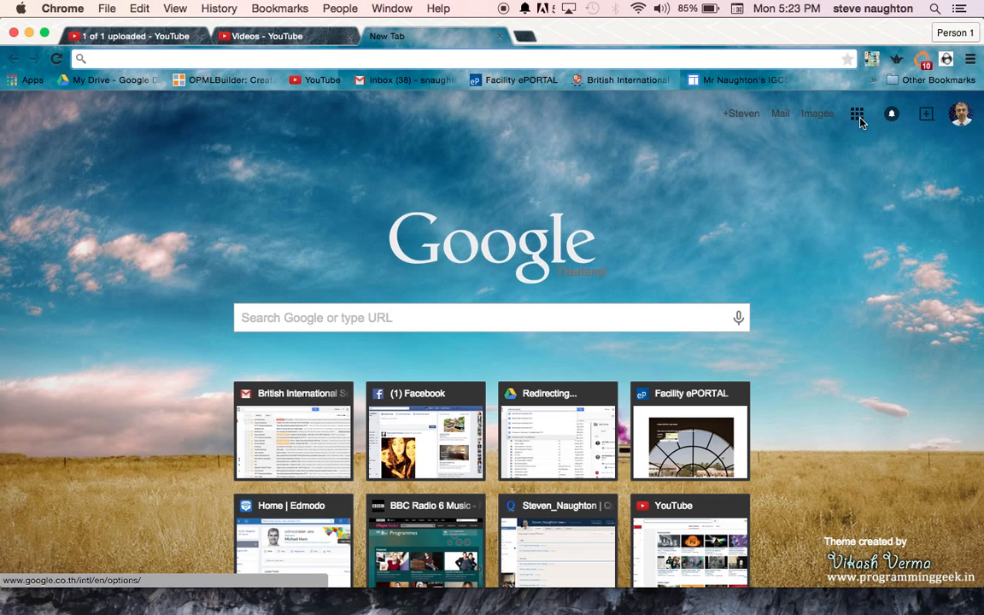
{"action": "left_click", "coordinate": [859, 117]}
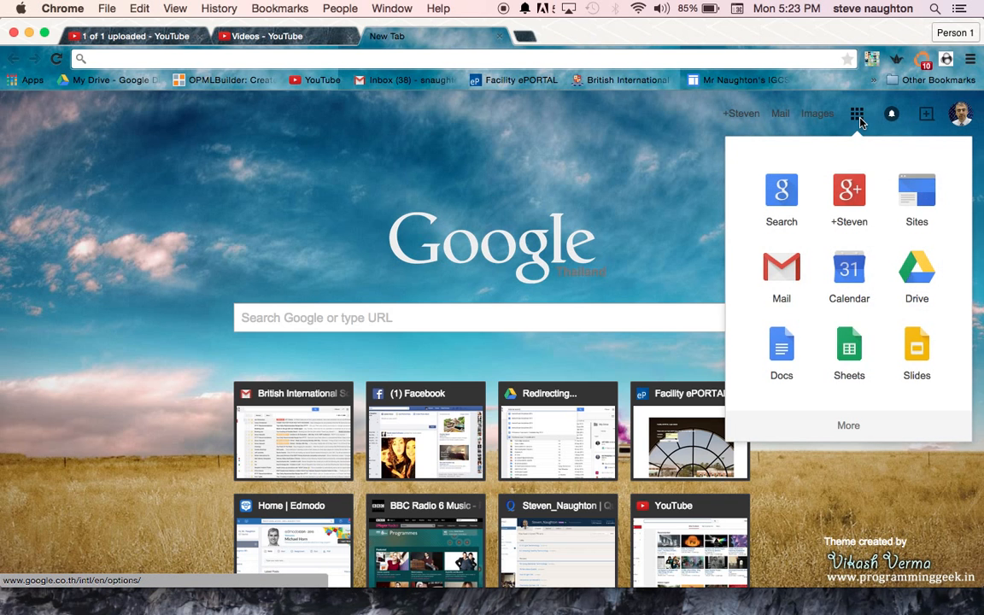
{"action": "left_click", "coordinate": [924, 202]}
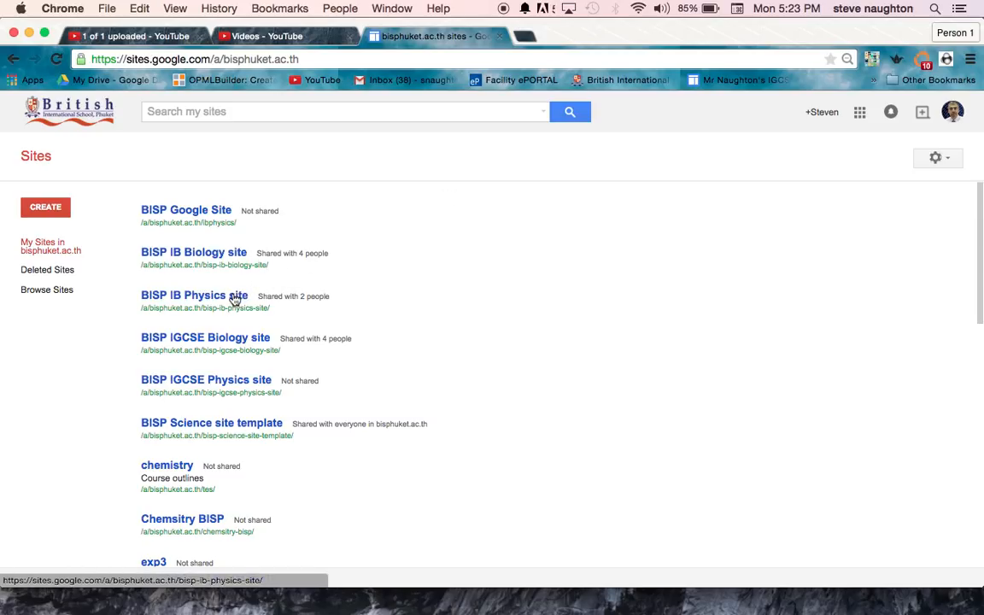
{"action": "left_click", "coordinate": [240, 381]}
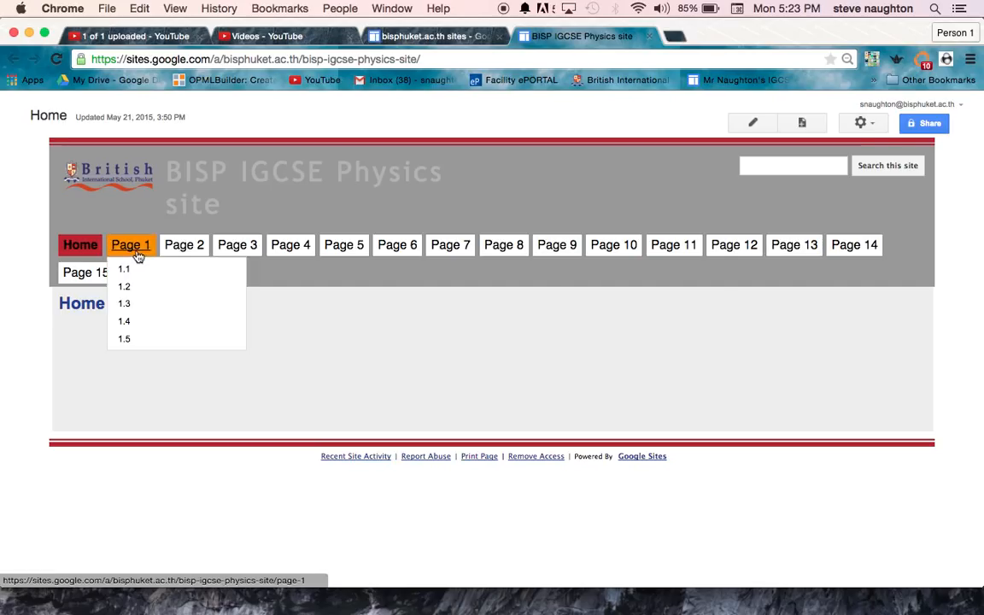
Retitle Page 1 as "General Physics", save the page and reload it to refresh the navigation.
{"action": "mouse_move", "coordinate": [133, 247]}
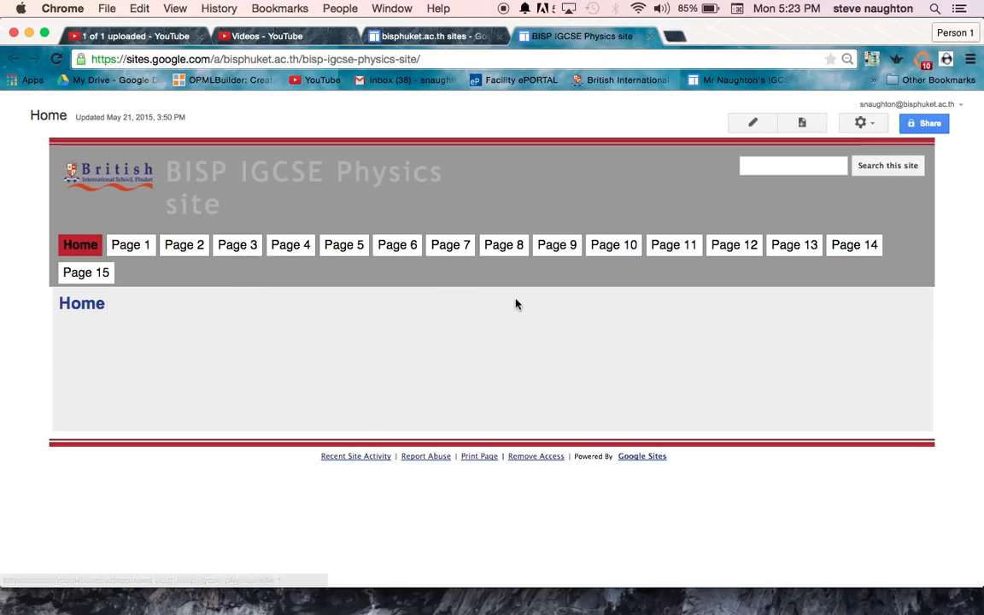
{"action": "left_click", "coordinate": [133, 252]}
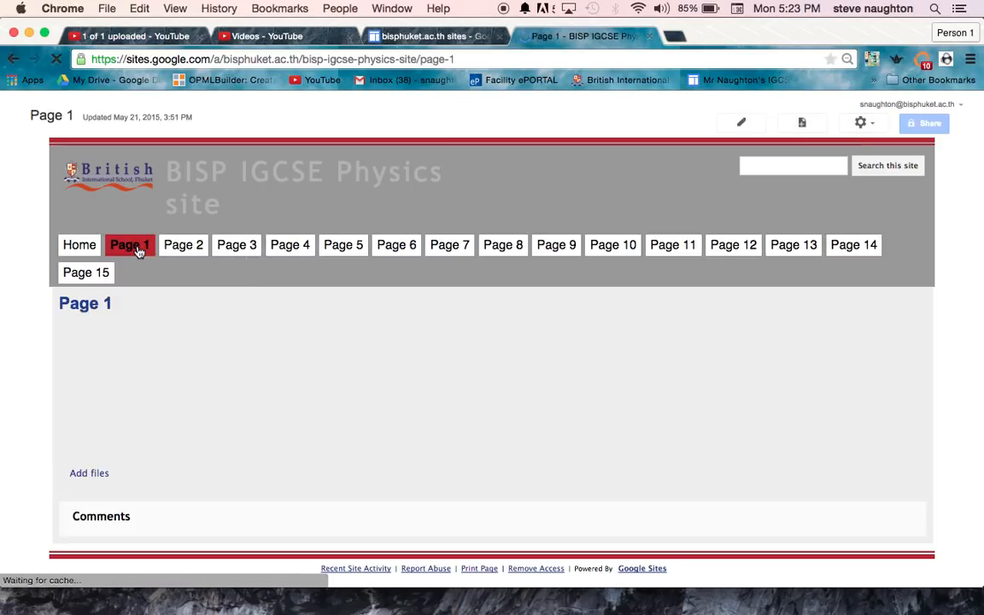
{"action": "left_click", "coordinate": [755, 128]}
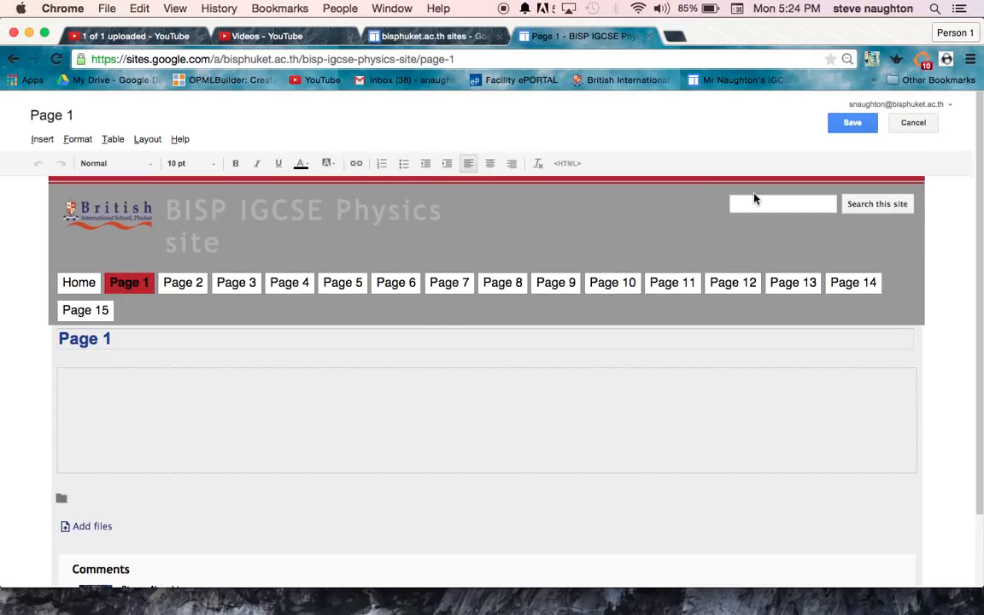
{"action": "double_click", "coordinate": [290, 338]}
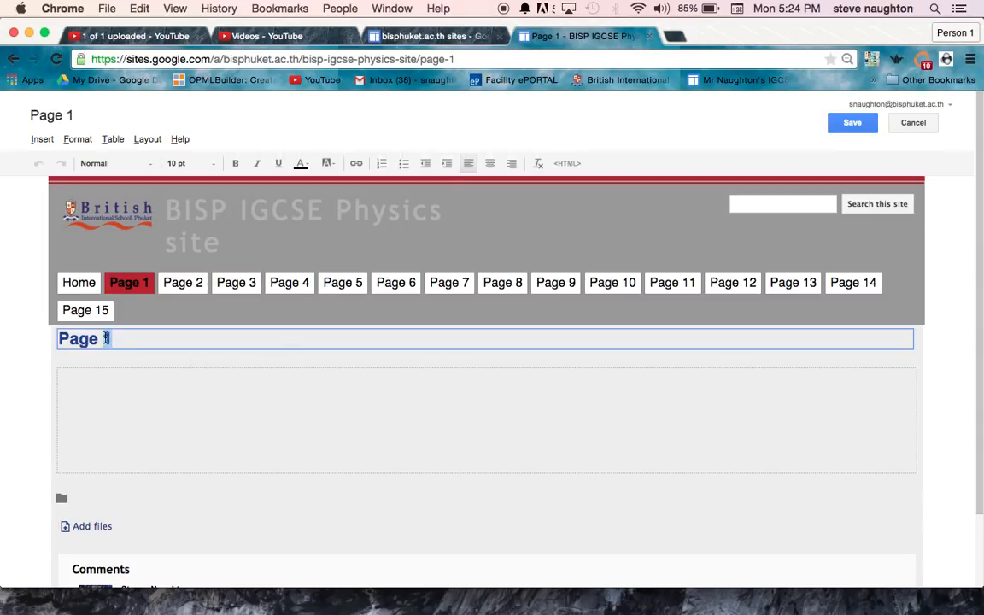
{"action": "key", "text": "BackSpace"}
{"action": "key", "text": "BackSpace"}
{"action": "key", "text": "BackSpace"}
{"action": "key", "text": "BackSpace"}
{"action": "key", "text": "BackSpace"}
{"action": "key", "text": "BackSpace"}
{"action": "type", "text": "General Physics"}
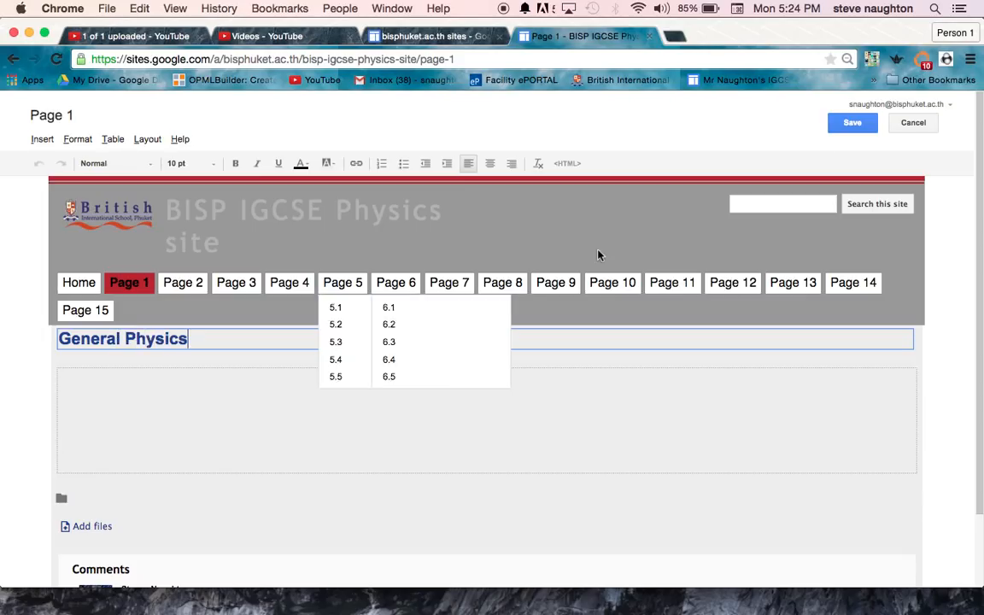
{"action": "left_click", "coordinate": [855, 123]}
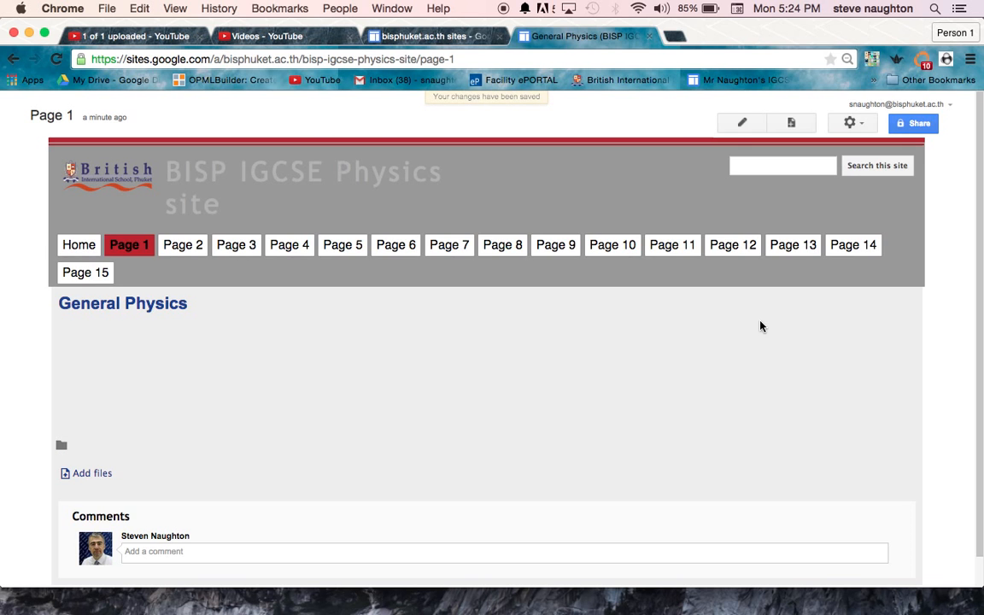
{"action": "key", "text": "super+r"}
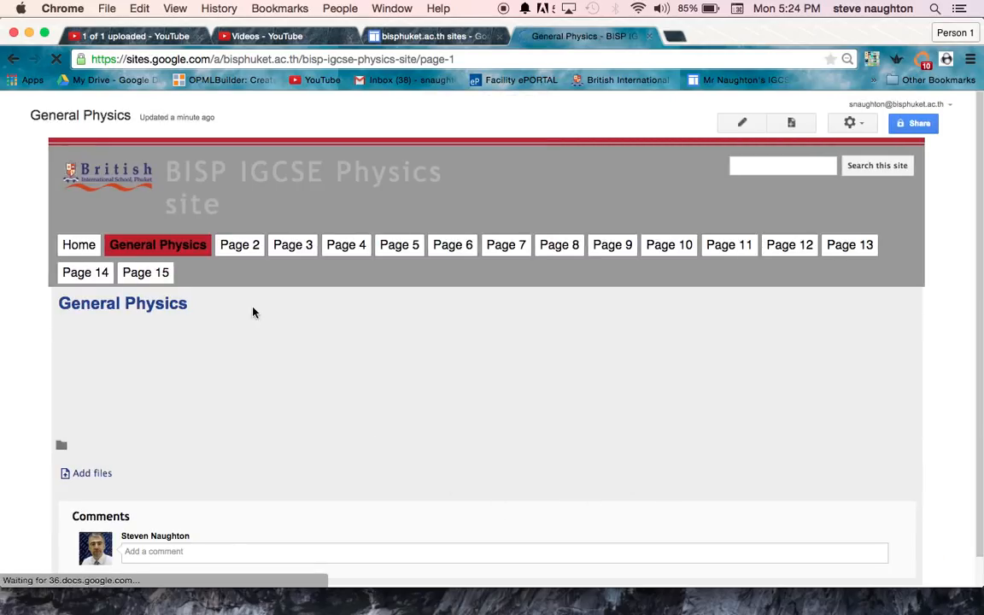
Create a top-level web page named "Speed and Motion" in the site and save it.
{"action": "mouse_move", "coordinate": [187, 245]}
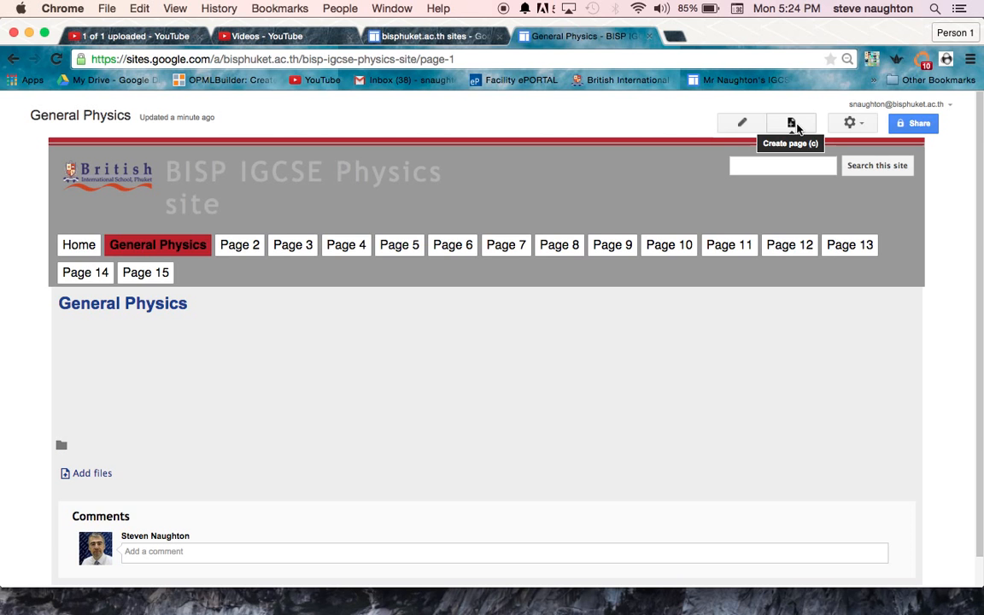
{"action": "left_click", "coordinate": [796, 126]}
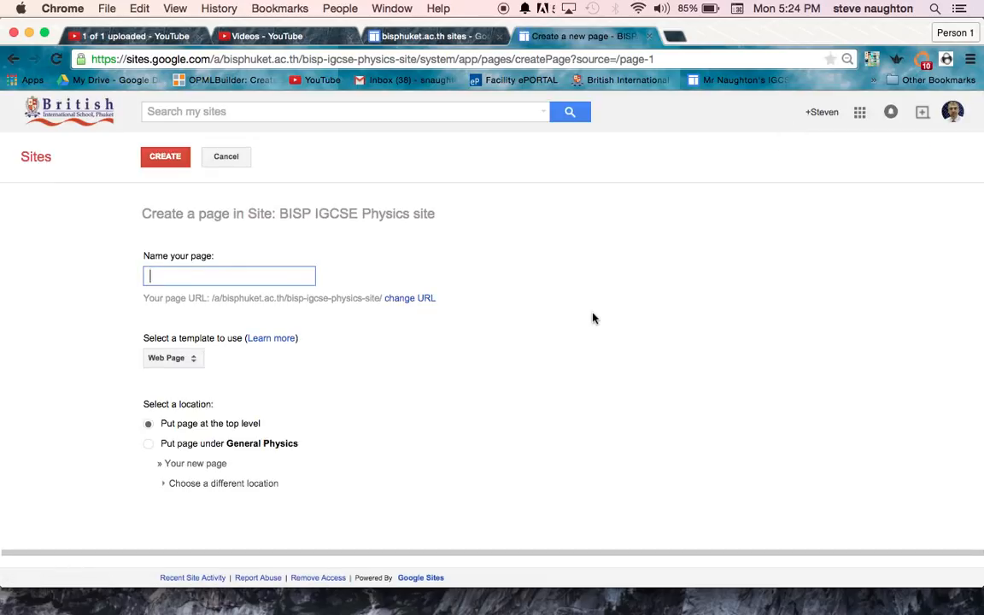
{"action": "type", "text": "Sp"}
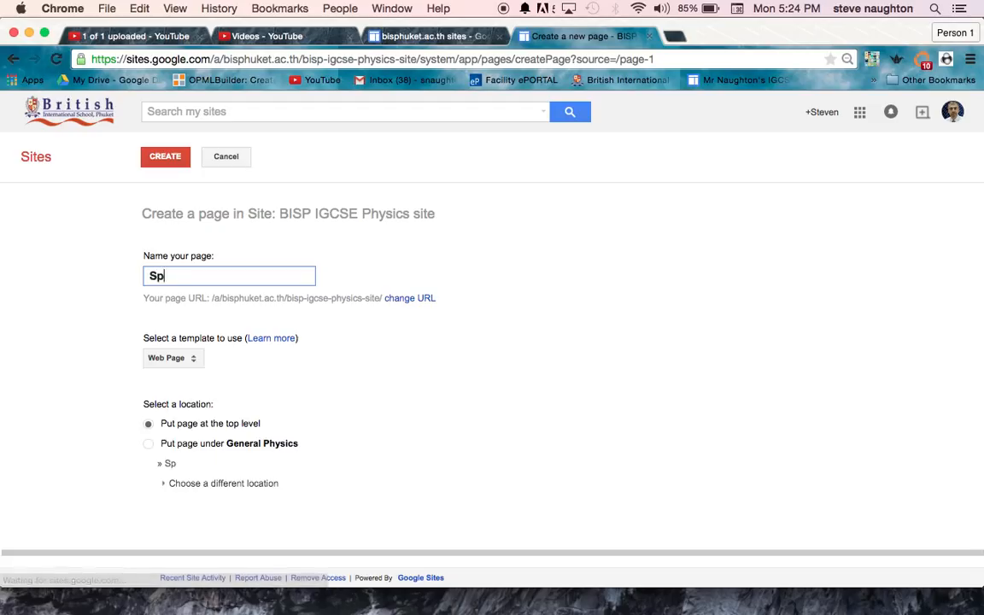
{"action": "type", "text": "eed and "}
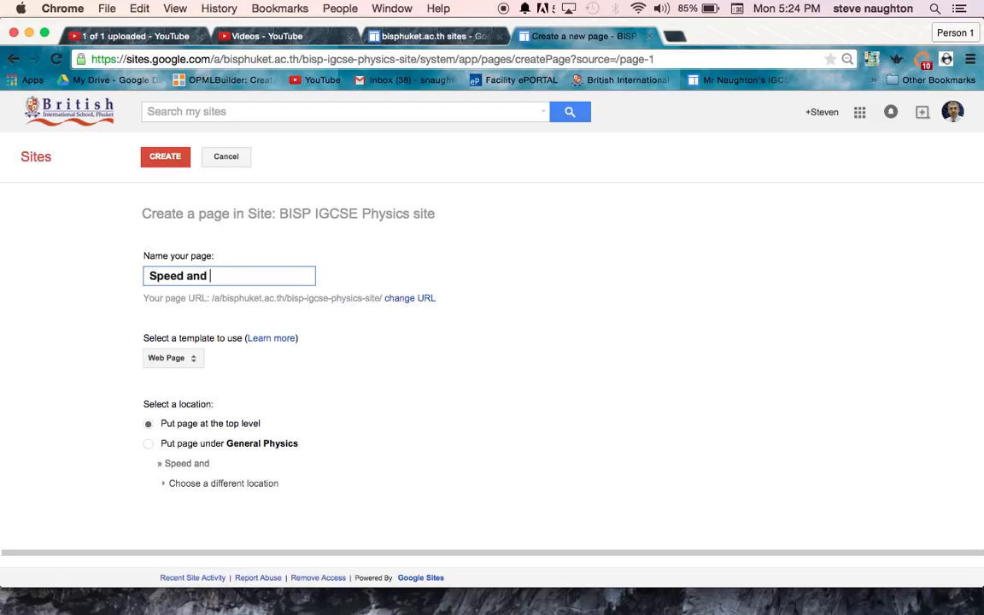
{"action": "type", "text": "Motion"}
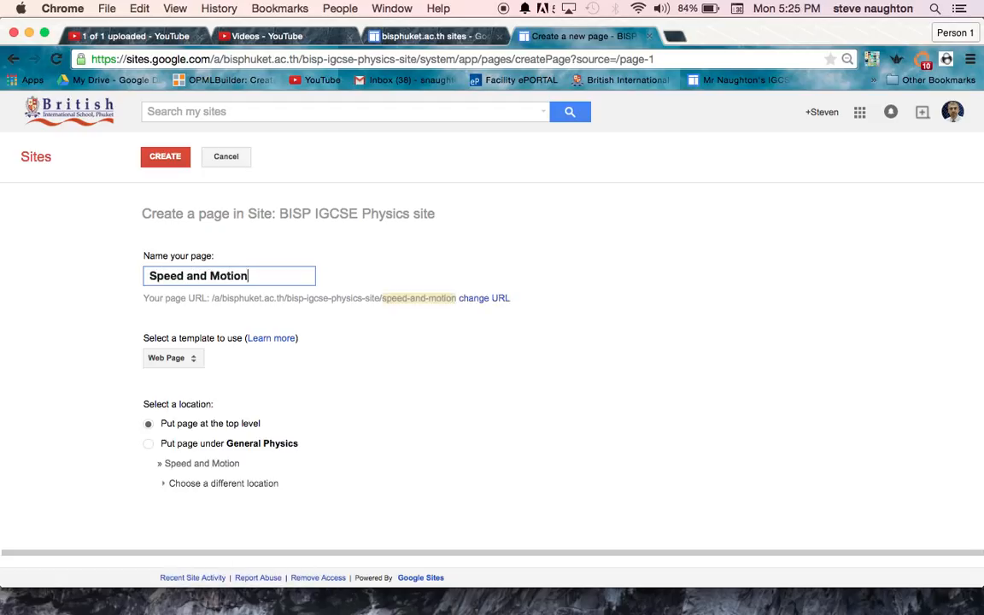
{"action": "left_click", "coordinate": [171, 162]}
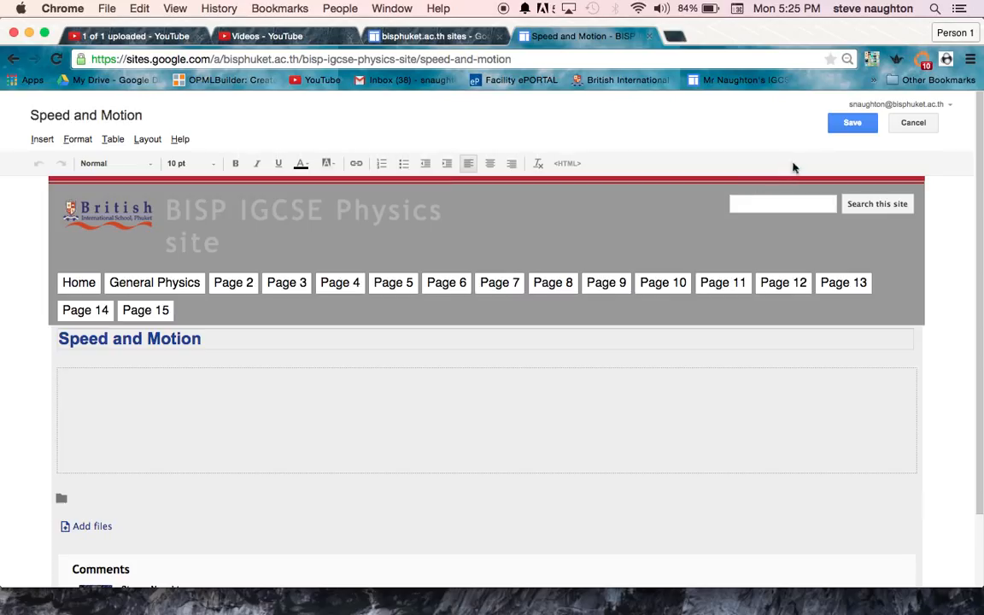
{"action": "left_click", "coordinate": [849, 125]}
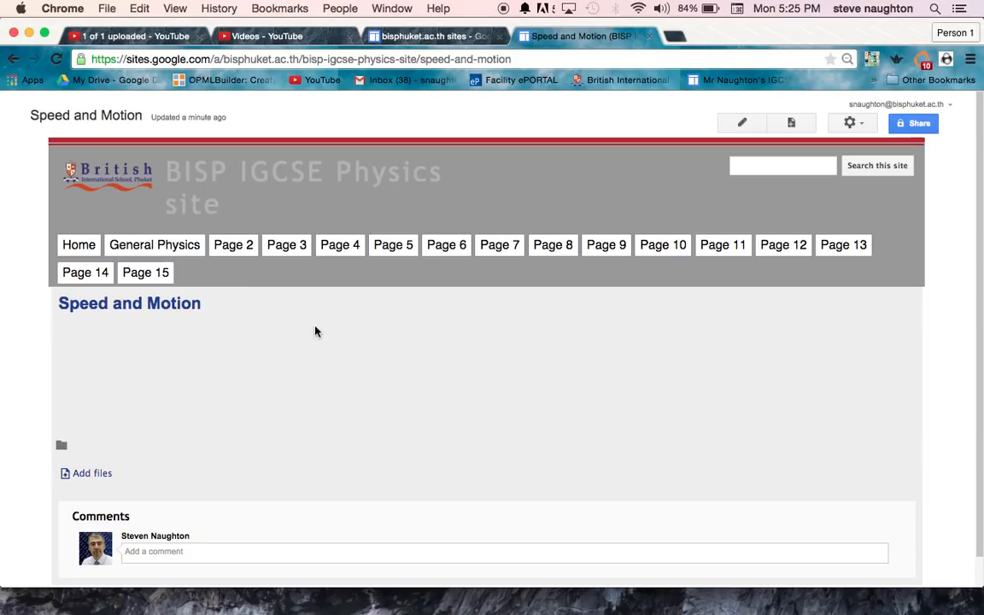
Edit the site layout and open the configuration of the horizontal navigation.
{"action": "mouse_move", "coordinate": [170, 250]}
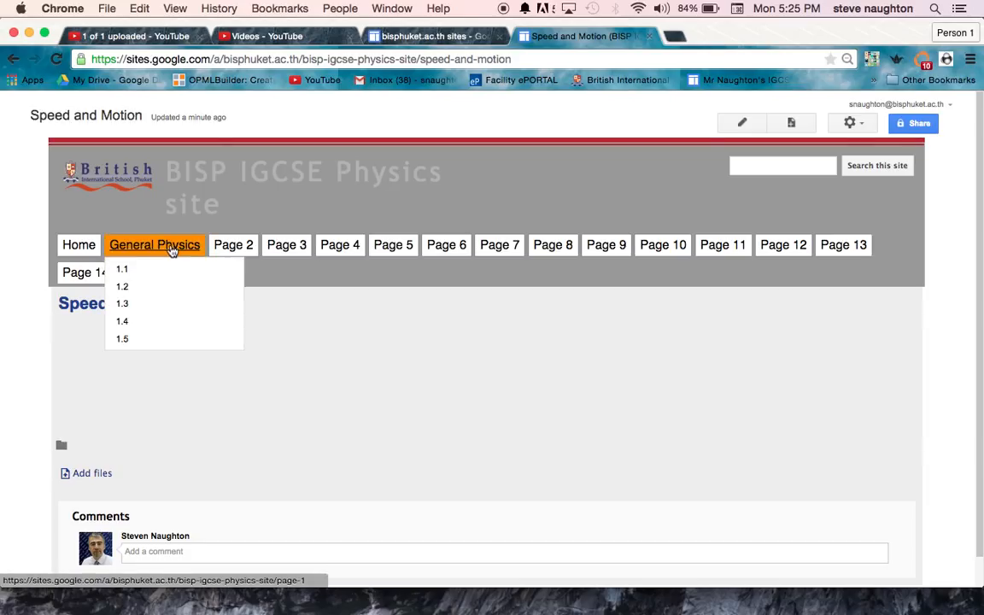
{"action": "left_click", "coordinate": [865, 124]}
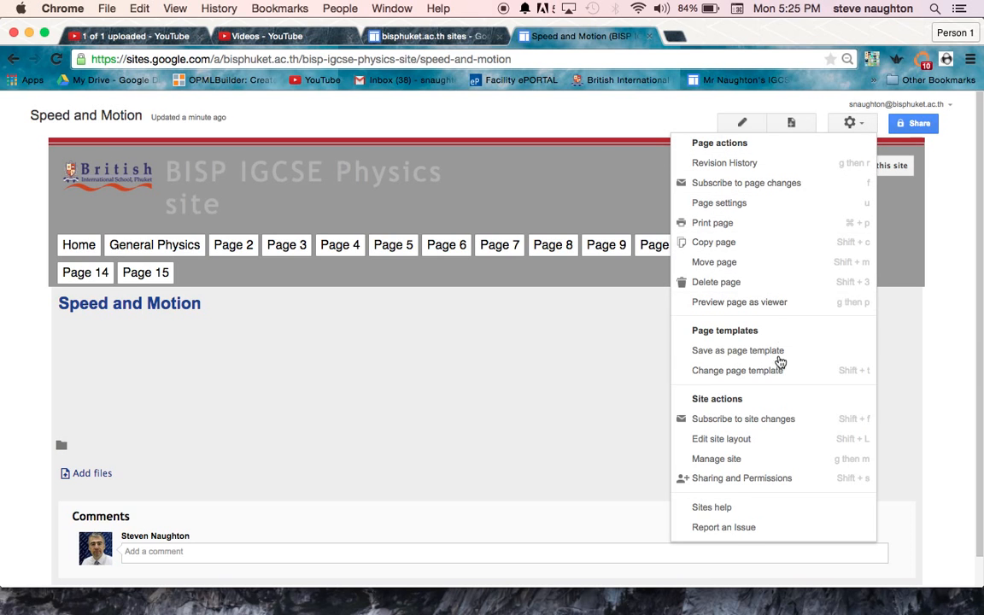
{"action": "left_click", "coordinate": [782, 441]}
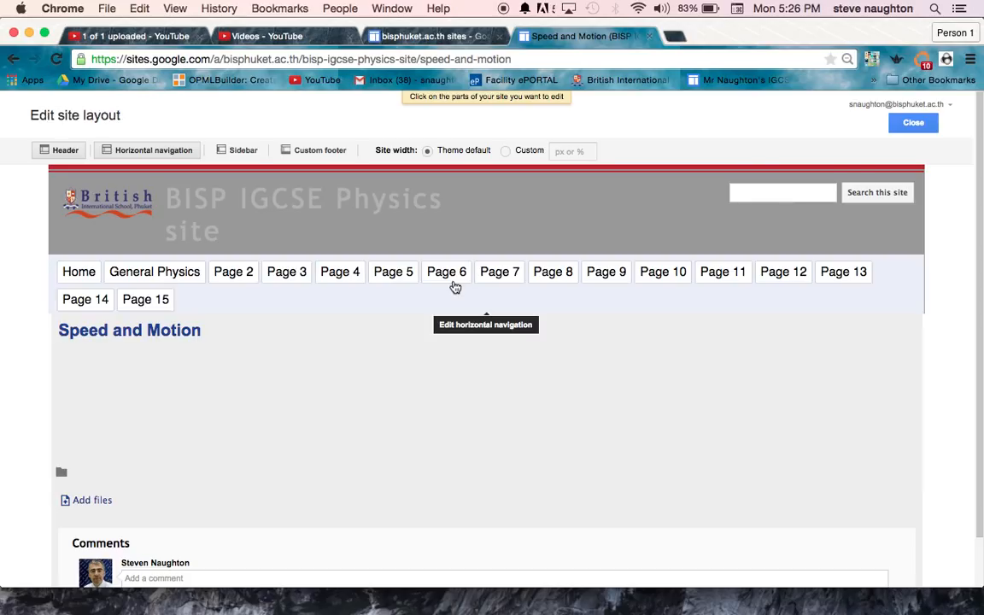
{"action": "left_click", "coordinate": [455, 288]}
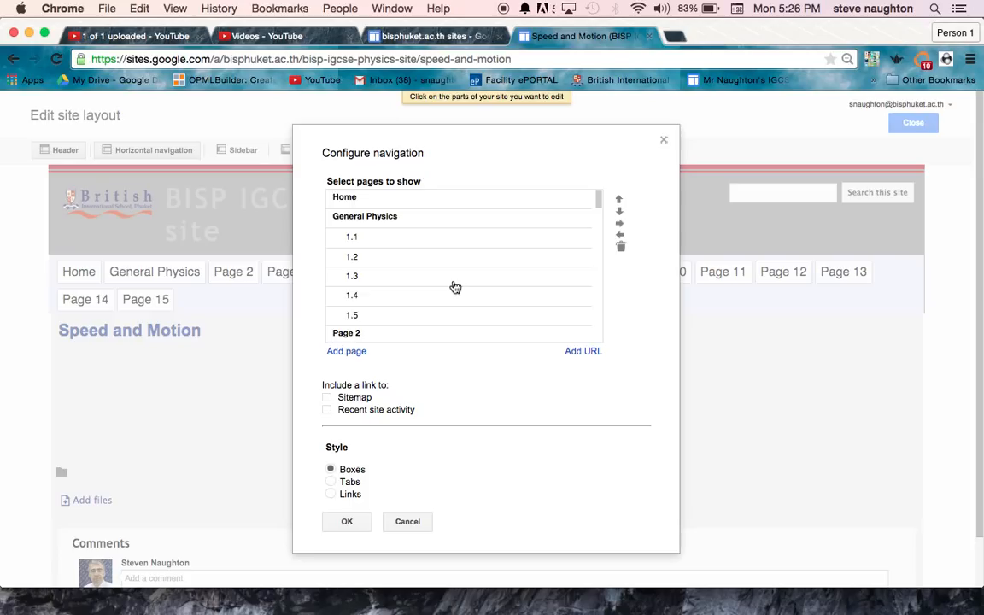
Add the recently changed Speed and Motion page to the pages shown in the navigation.
{"action": "left_click", "coordinate": [358, 352]}
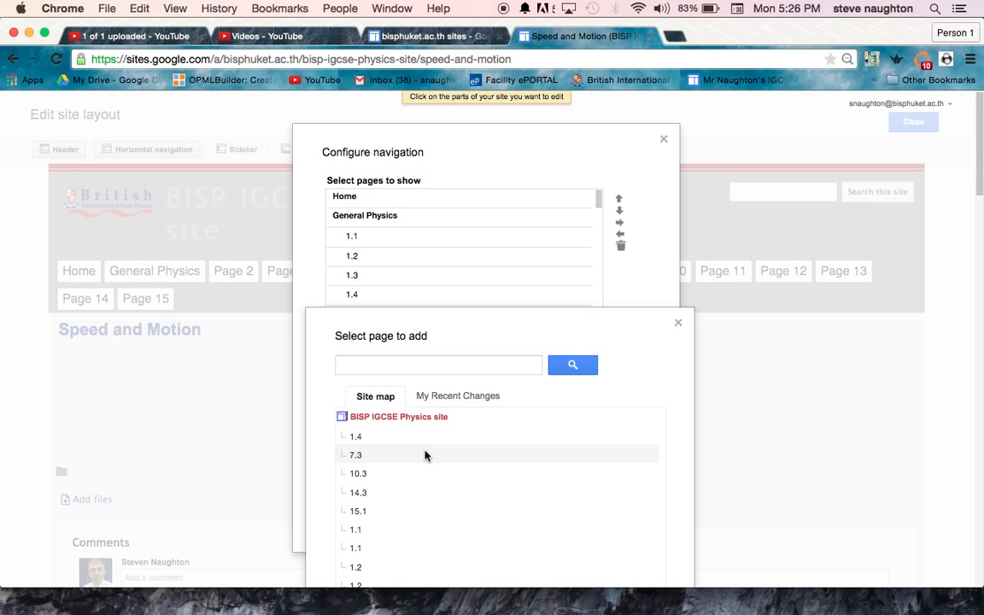
{"action": "scroll", "coordinate": [424, 455], "scroll_direction": "down", "scroll_amount": 5}
{"action": "scroll", "coordinate": [424, 456], "scroll_direction": "up", "scroll_amount": 3}
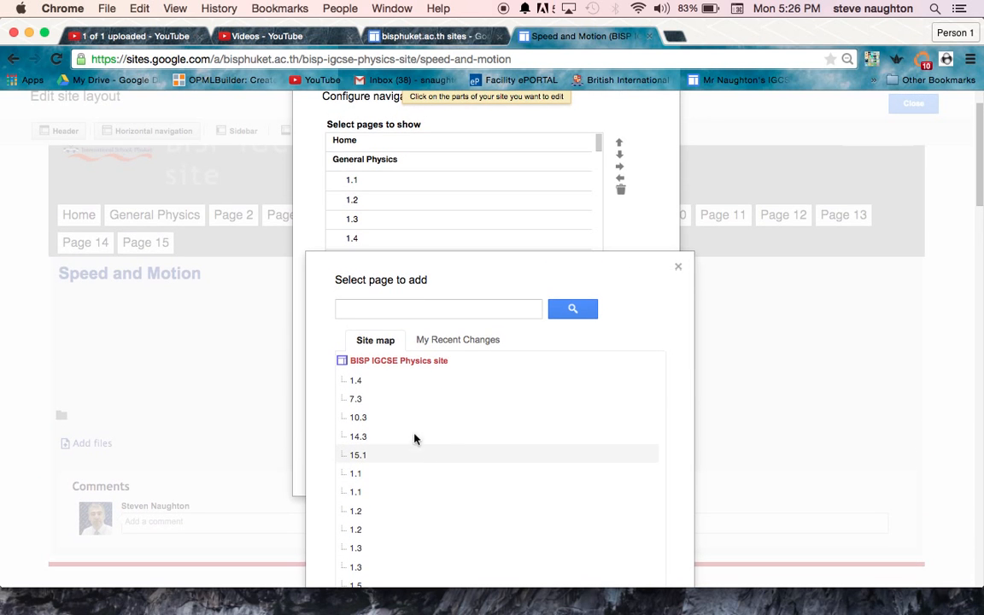
{"action": "left_click", "coordinate": [462, 345]}
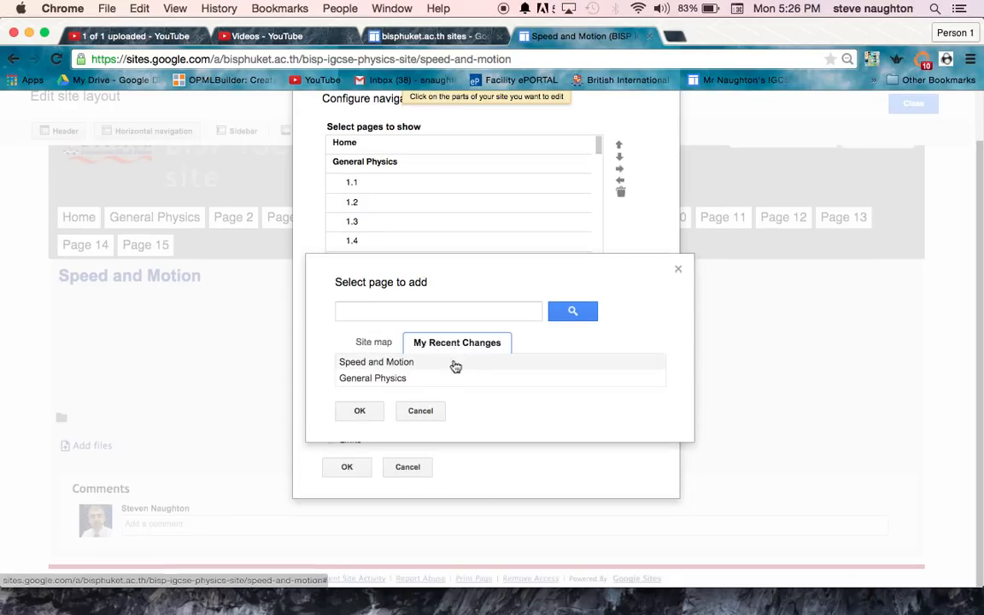
{"action": "left_click", "coordinate": [407, 365]}
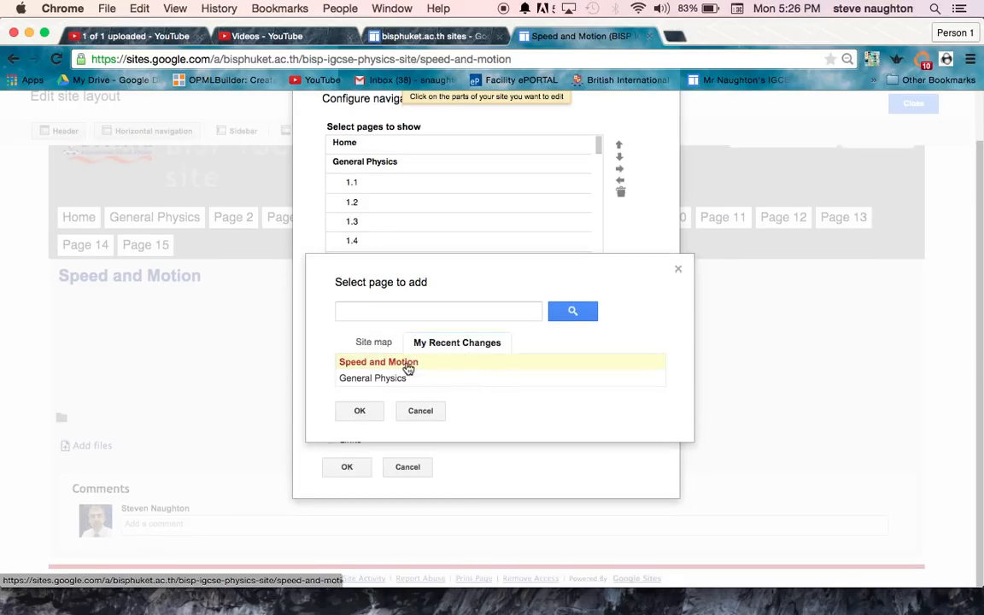
{"action": "left_click", "coordinate": [371, 411]}
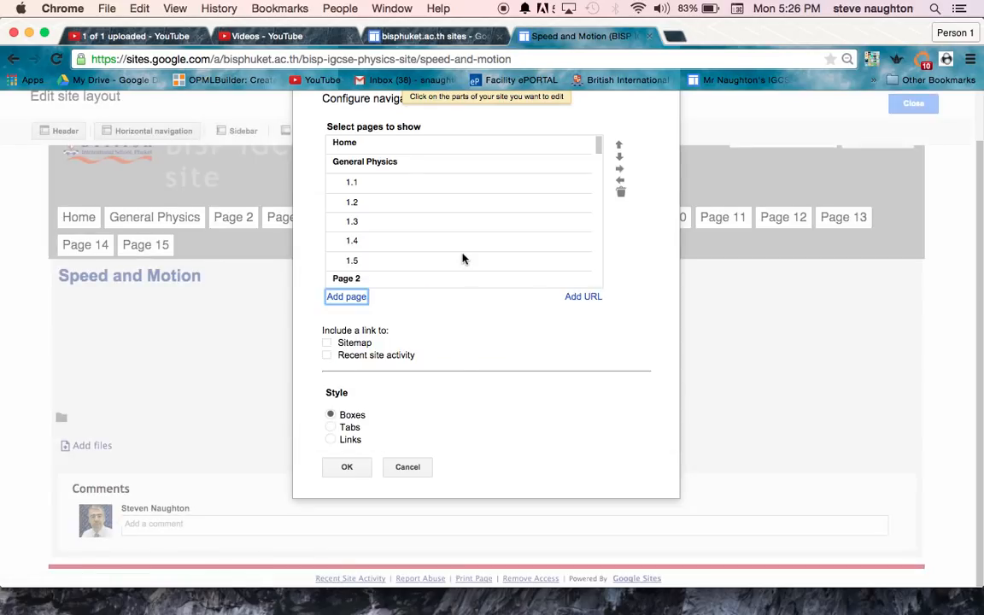
Move the Speed and Motion entry up the navigation list until it sits directly under General Physics, above 1.1.
{"action": "scroll", "coordinate": [462, 258], "scroll_direction": "down", "scroll_amount": 10}
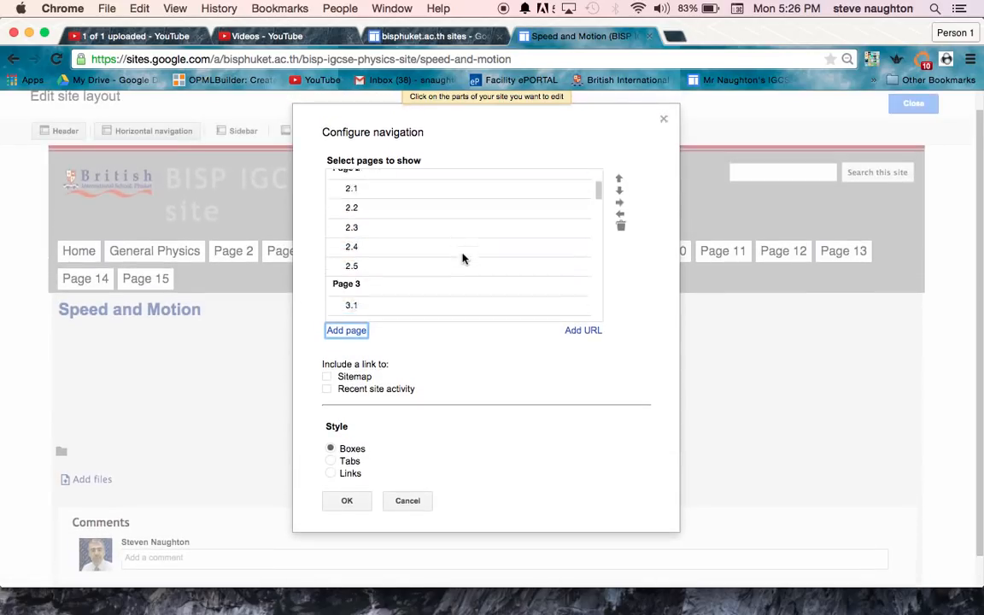
{"action": "scroll", "coordinate": [462, 259], "scroll_direction": "down", "scroll_amount": 20}
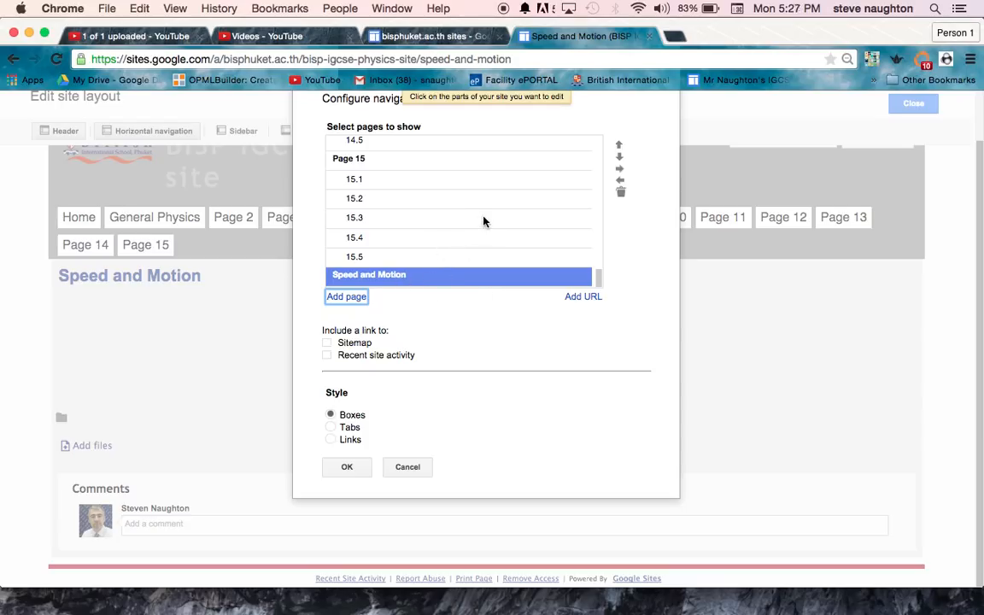
{"action": "scroll", "coordinate": [484, 223], "scroll_direction": "up", "scroll_amount": 10}
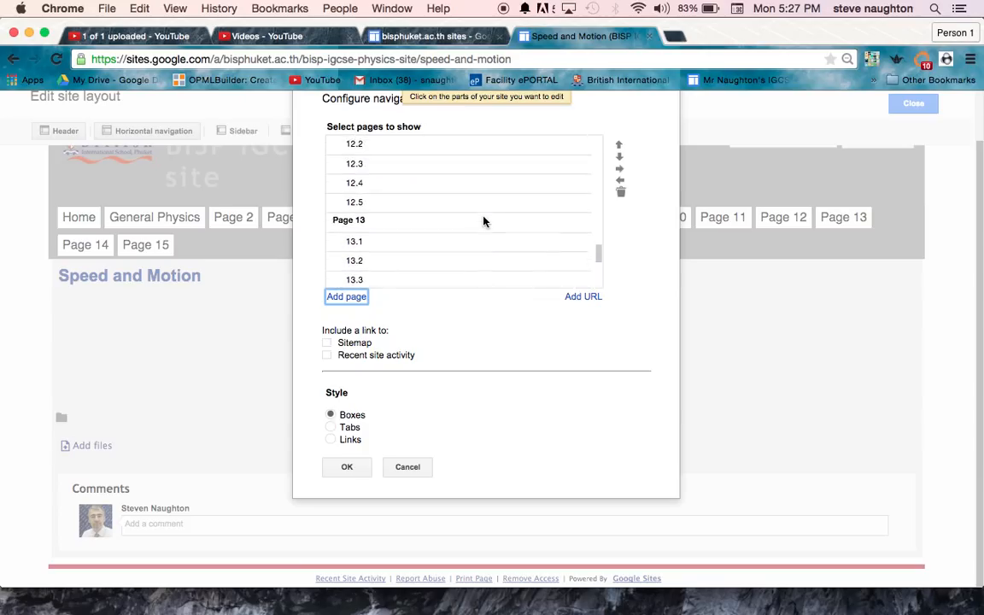
{"action": "scroll", "coordinate": [483, 222], "scroll_direction": "up", "scroll_amount": 15}
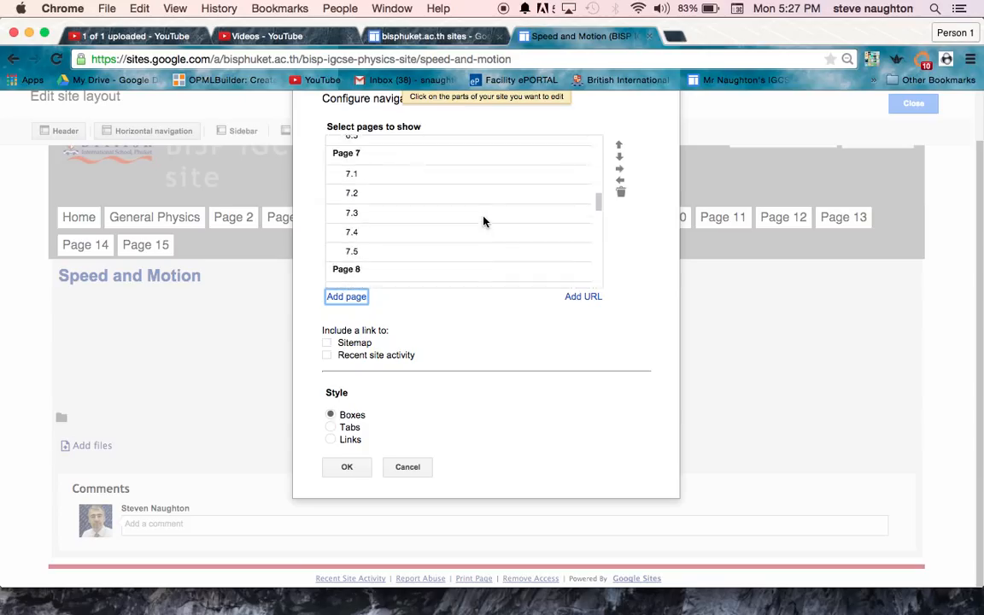
{"action": "scroll", "coordinate": [484, 222], "scroll_direction": "up", "scroll_amount": 20}
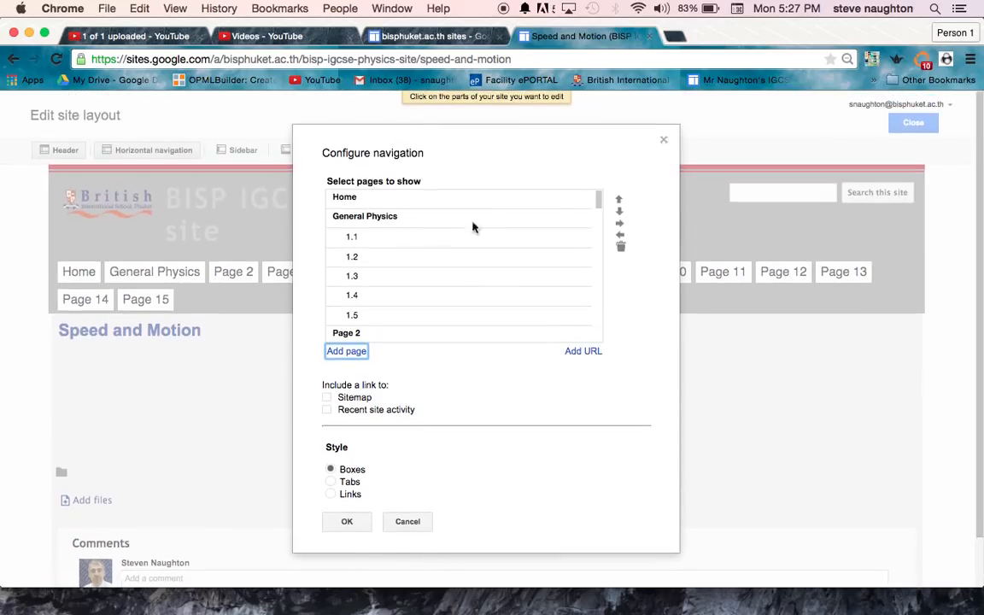
{"action": "left_click", "coordinate": [620, 204]}
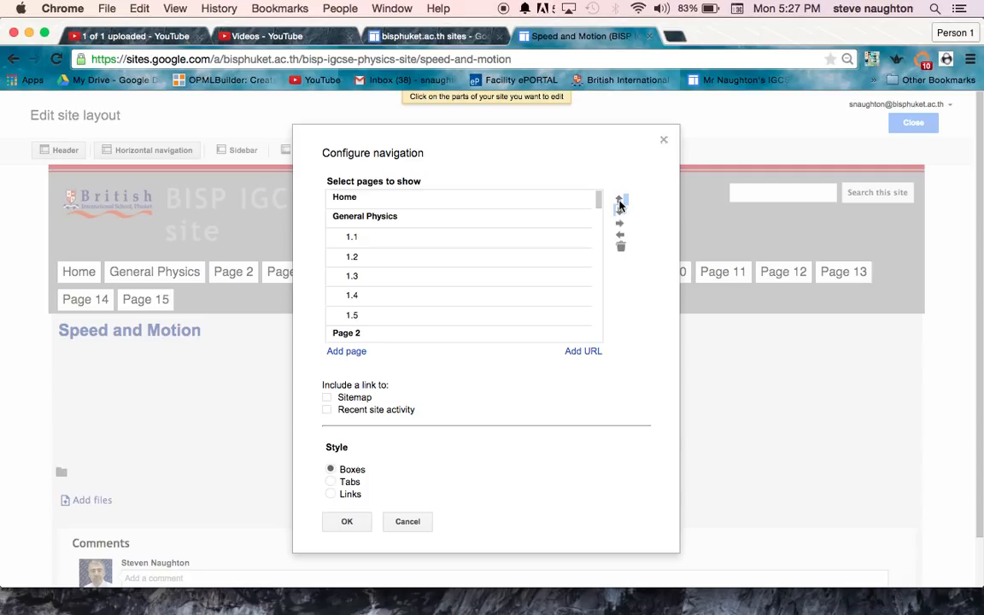
{"action": "left_click", "coordinate": [619, 200]}
{"action": "left_click", "coordinate": [620, 200]}
{"action": "left_click", "coordinate": [619, 200]}
{"action": "left_click", "coordinate": [619, 200]}
{"action": "left_click", "coordinate": [620, 200]}
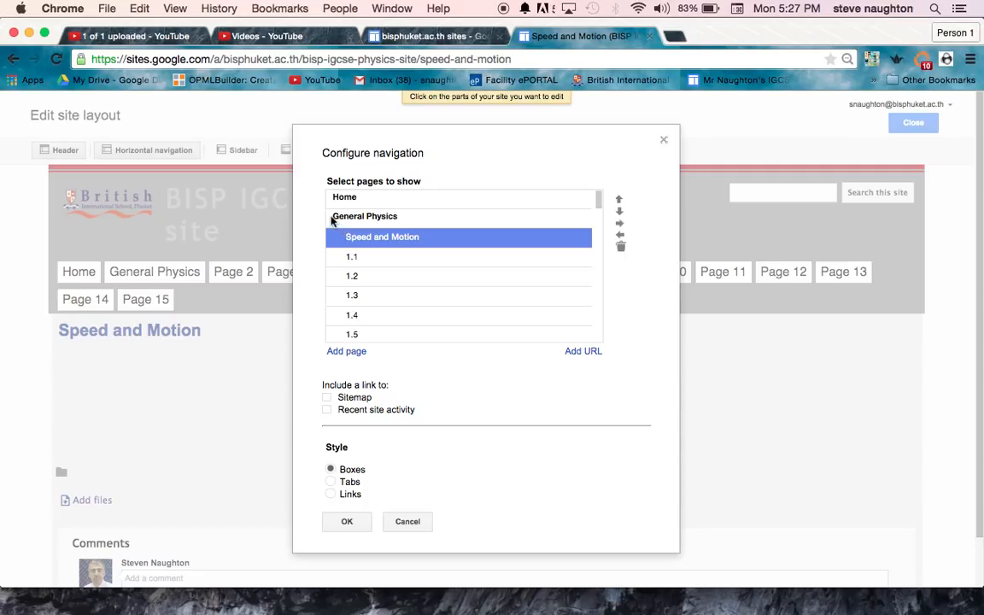
{"action": "left_click_drag", "start_coordinate": [347, 241], "coordinate": [540, 259]}
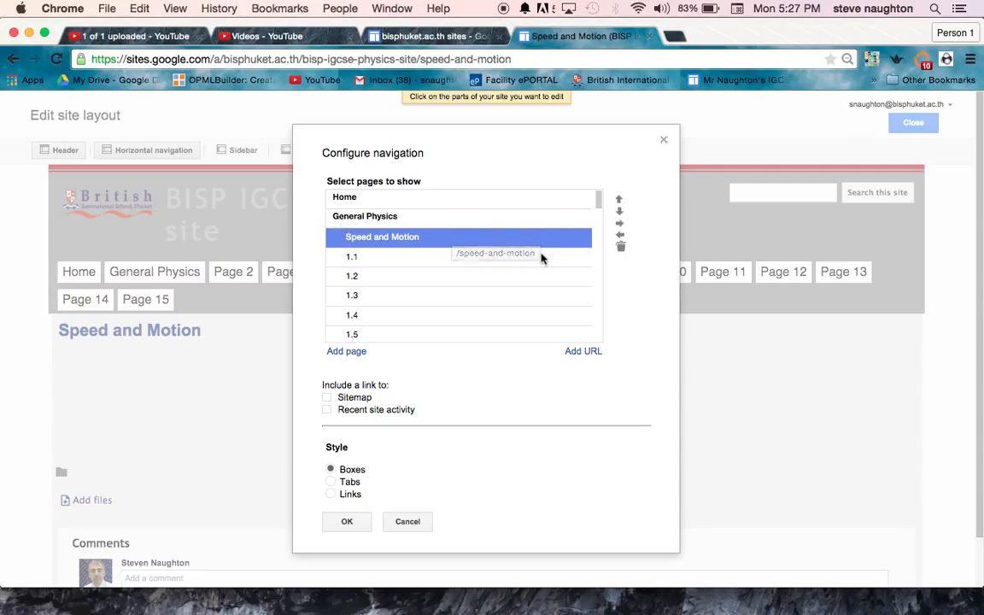
Move the Speed and Motion entry down the navigation list until it sits between 3.5 and Page 4.
{"action": "left_click", "coordinate": [620, 213]}
{"action": "left_click", "coordinate": [619, 213]}
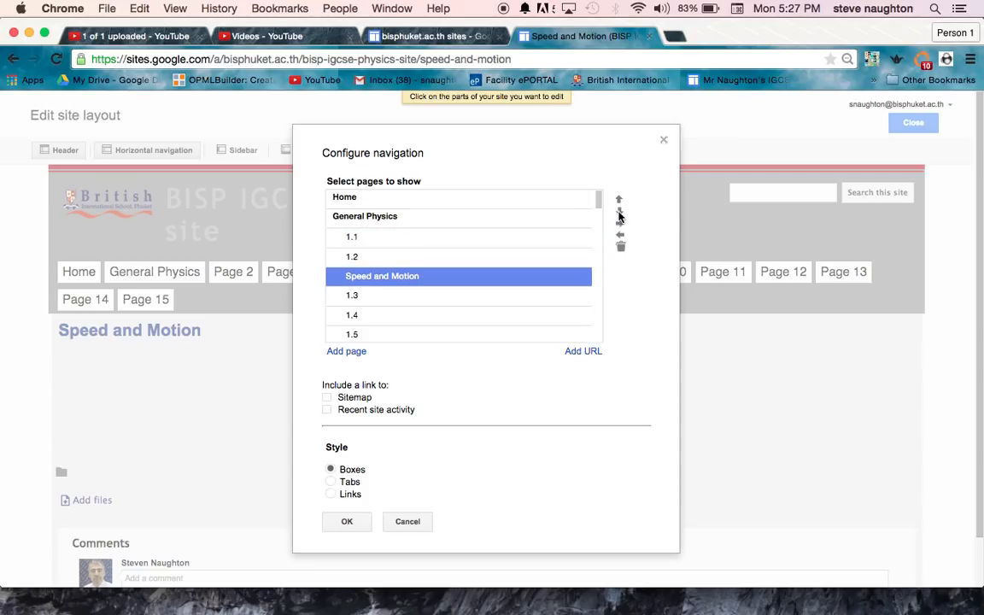
{"action": "scroll", "coordinate": [532, 286], "scroll_direction": "down", "scroll_amount": 3}
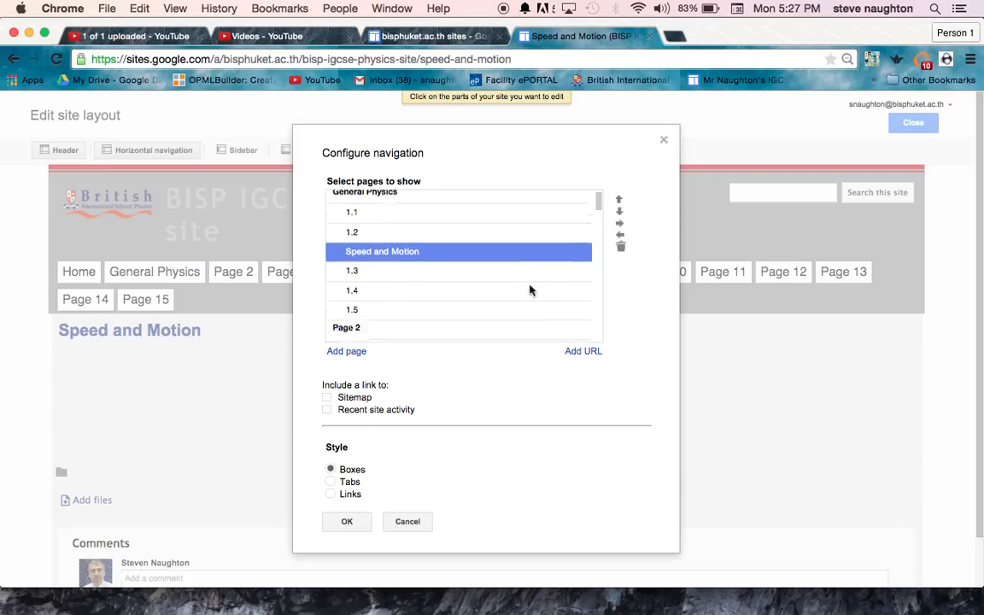
{"action": "left_click", "coordinate": [620, 212]}
{"action": "left_click", "coordinate": [620, 212]}
{"action": "left_click", "coordinate": [619, 212]}
{"action": "left_click", "coordinate": [619, 211]}
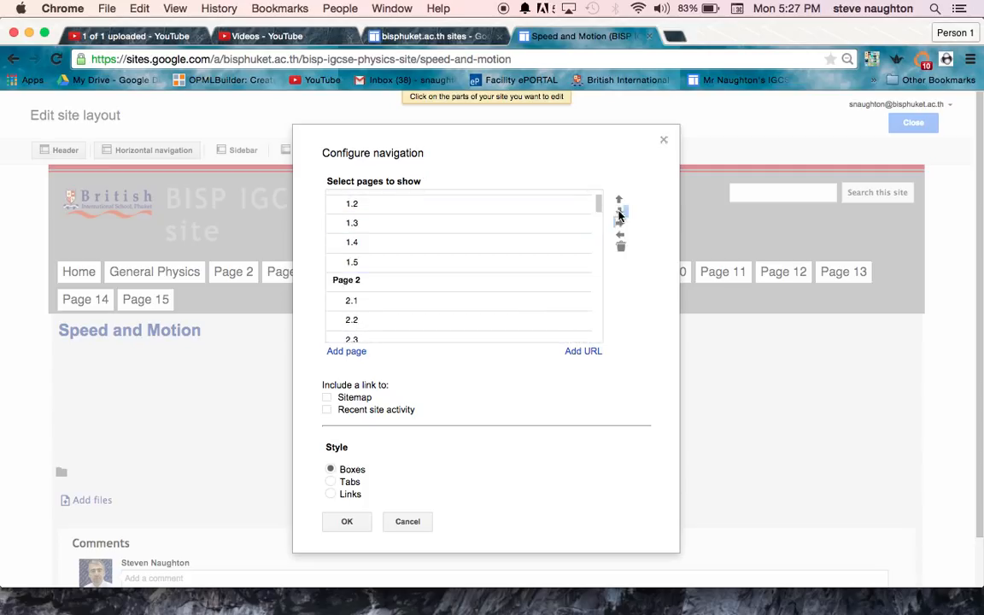
{"action": "scroll", "coordinate": [509, 293], "scroll_direction": "down", "scroll_amount": 1}
{"action": "scroll", "coordinate": [510, 298], "scroll_direction": "down", "scroll_amount": 3}
{"action": "scroll", "coordinate": [509, 298], "scroll_direction": "up", "scroll_amount": 10}
{"action": "scroll", "coordinate": [509, 298], "scroll_direction": "down", "scroll_amount": 10}
{"action": "scroll", "coordinate": [509, 298], "scroll_direction": "down", "scroll_amount": 5}
{"action": "scroll", "coordinate": [510, 296], "scroll_direction": "up", "scroll_amount": 5}
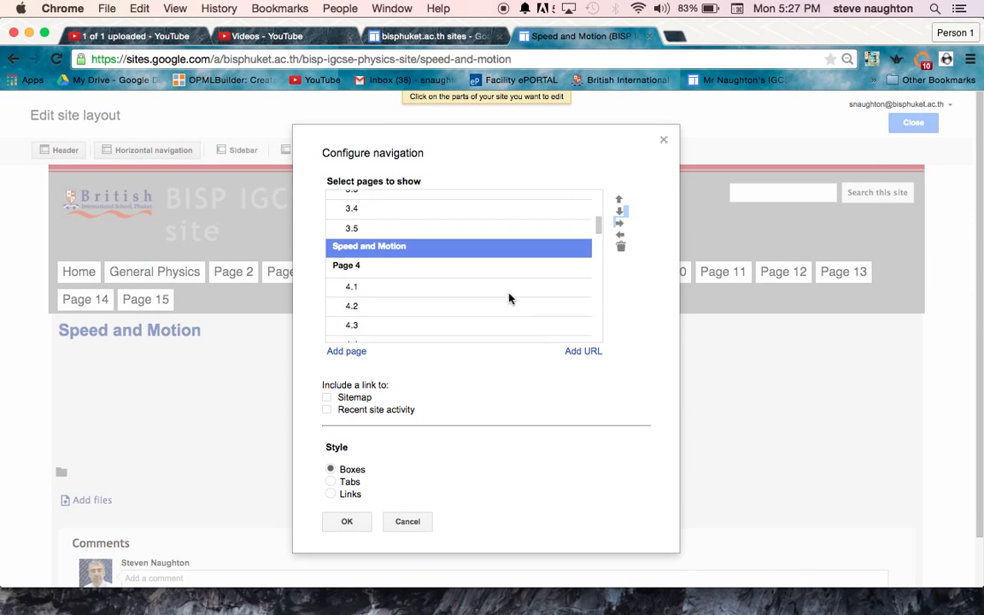
Move the Speed and Motion entry up the navigation list until it sits directly under Page 2, above 2.1.
{"action": "left_click", "coordinate": [619, 200]}
{"action": "left_click", "coordinate": [619, 200]}
{"action": "left_click", "coordinate": [620, 200]}
{"action": "left_click", "coordinate": [619, 200]}
{"action": "left_click", "coordinate": [619, 200]}
{"action": "scroll", "coordinate": [515, 283], "scroll_direction": "up", "scroll_amount": 2}
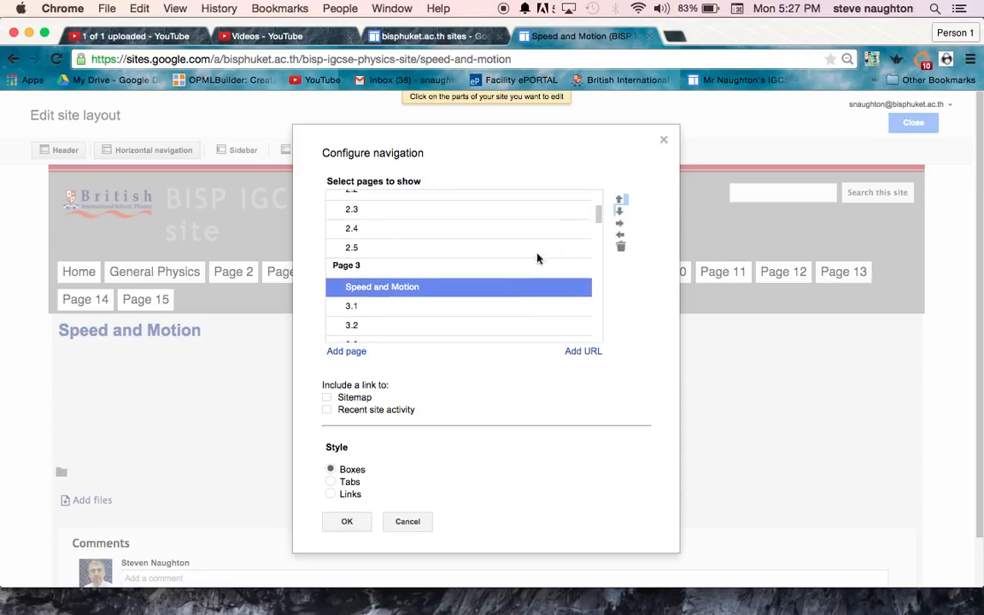
{"action": "left_click", "coordinate": [619, 200]}
{"action": "left_click", "coordinate": [619, 200]}
{"action": "left_click", "coordinate": [620, 200]}
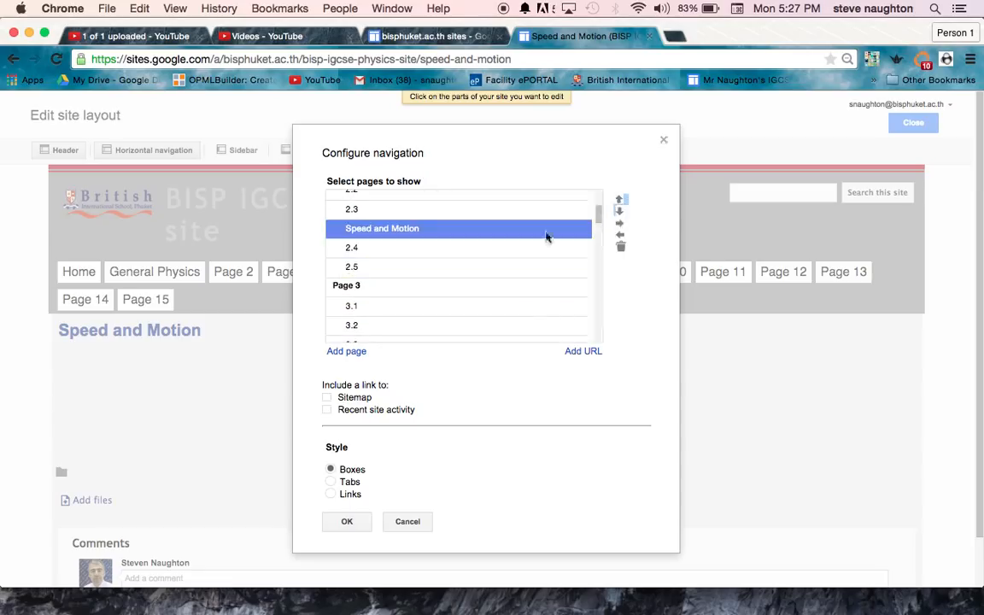
{"action": "scroll", "coordinate": [492, 285], "scroll_direction": "up", "scroll_amount": 2}
{"action": "left_click", "coordinate": [621, 202]}
{"action": "left_click", "coordinate": [621, 201]}
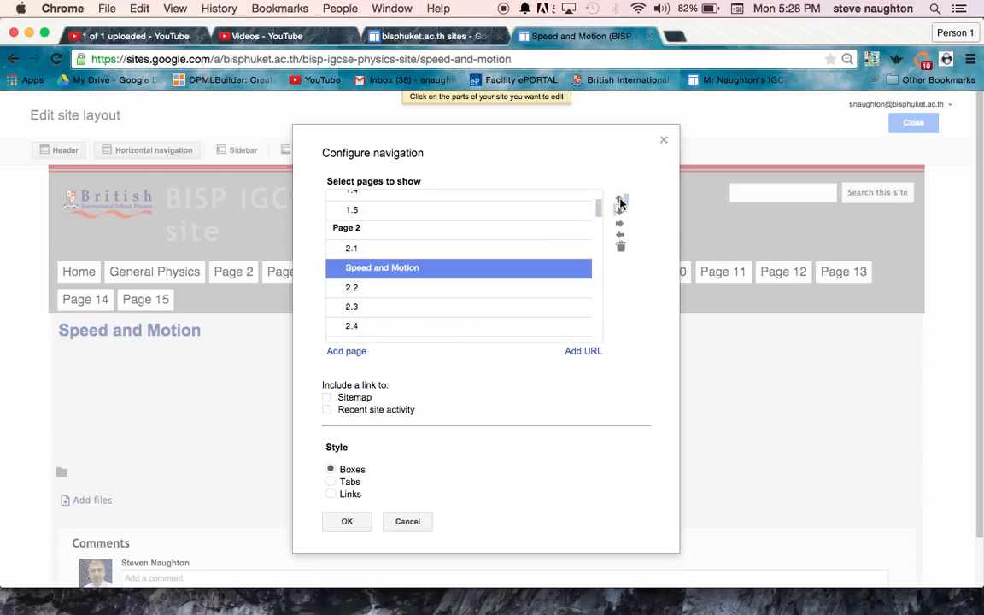
{"action": "left_click", "coordinate": [620, 201]}
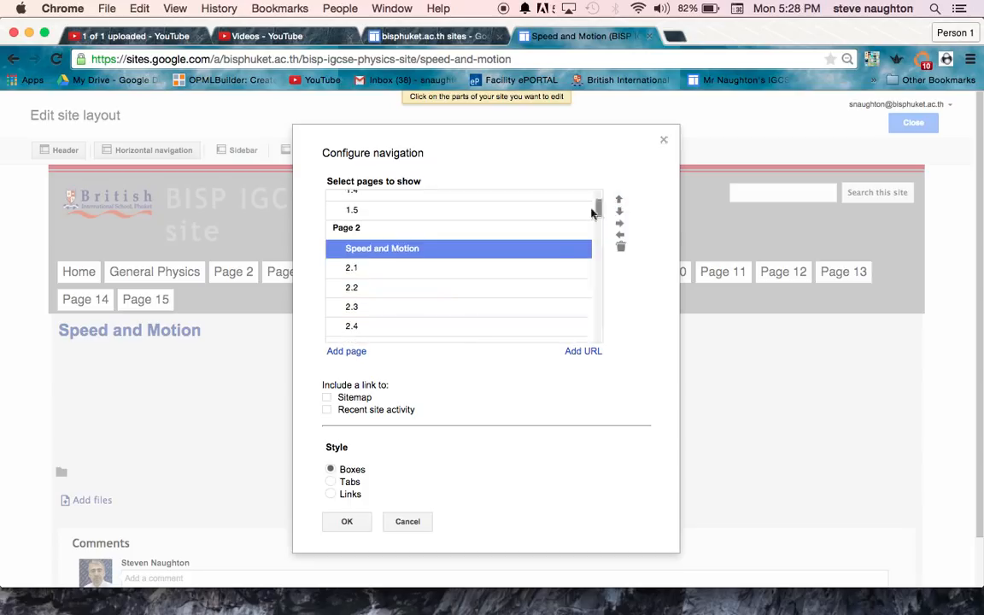
Move the Speed and Motion entry from under Page 2 back up to directly beneath General Physics.
{"action": "scroll", "coordinate": [550, 276], "scroll_direction": "up", "scroll_amount": 3}
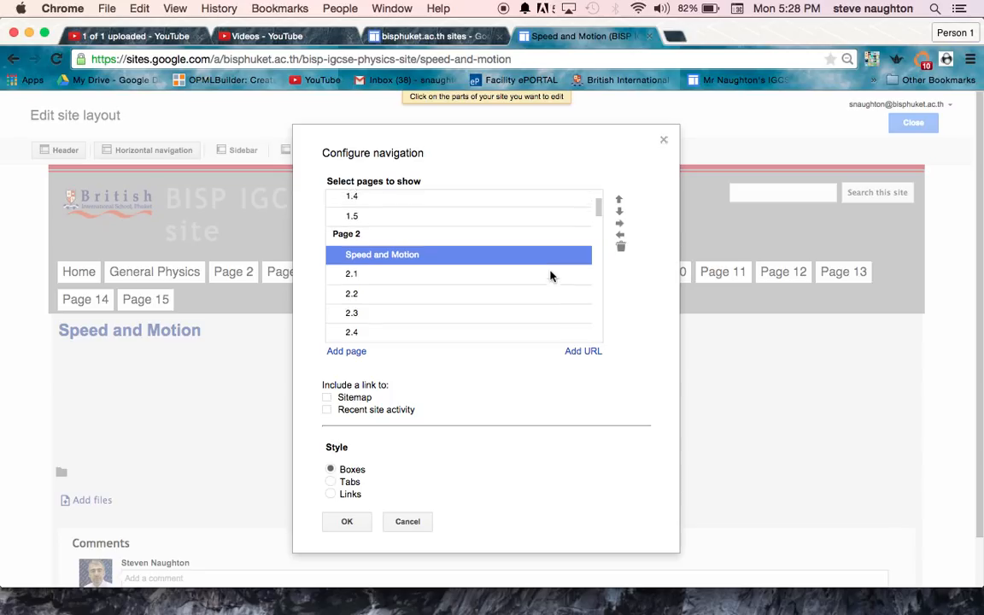
{"action": "left_click", "coordinate": [619, 202]}
{"action": "left_click", "coordinate": [620, 201]}
{"action": "left_click", "coordinate": [619, 201]}
{"action": "left_click", "coordinate": [619, 201]}
{"action": "left_click", "coordinate": [620, 202]}
{"action": "left_click", "coordinate": [619, 202]}
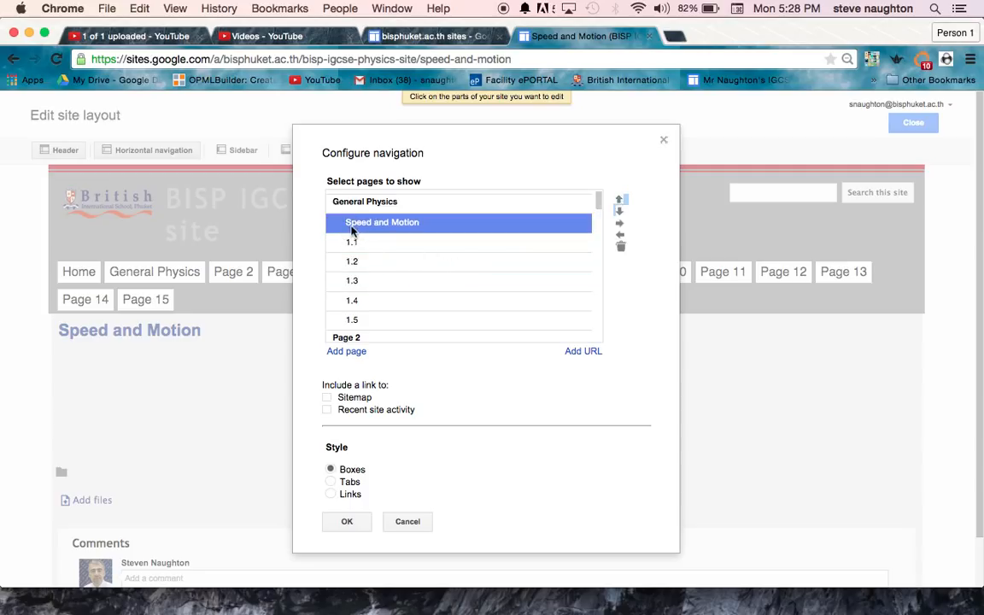
Outdent the Speed and Motion entry, and move it up into the General Physics subpages between 1.1 and 1.2.
{"action": "left_click", "coordinate": [621, 236]}
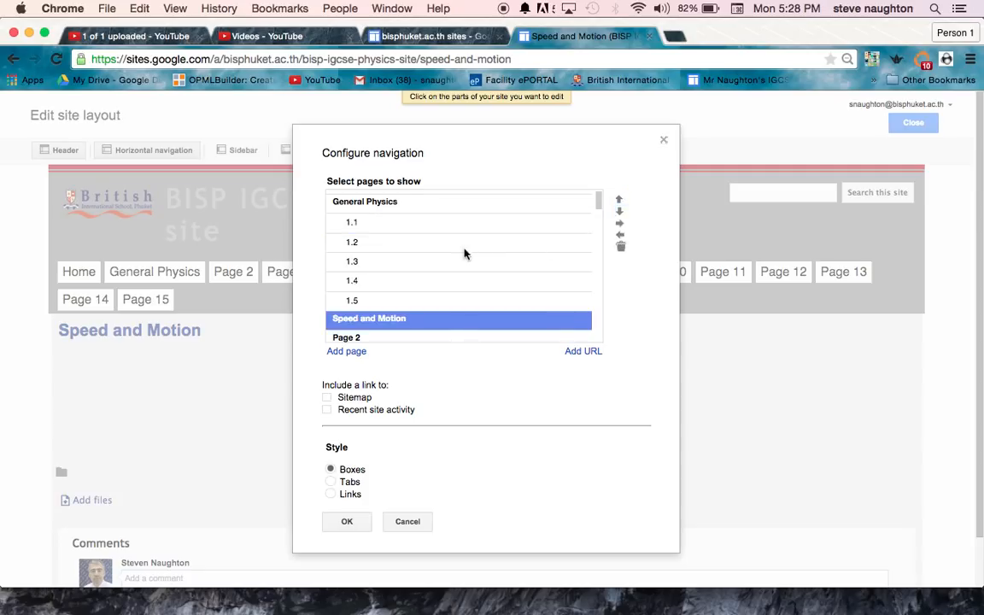
{"action": "left_click", "coordinate": [619, 199]}
{"action": "left_click", "coordinate": [619, 199]}
{"action": "left_click", "coordinate": [619, 199]}
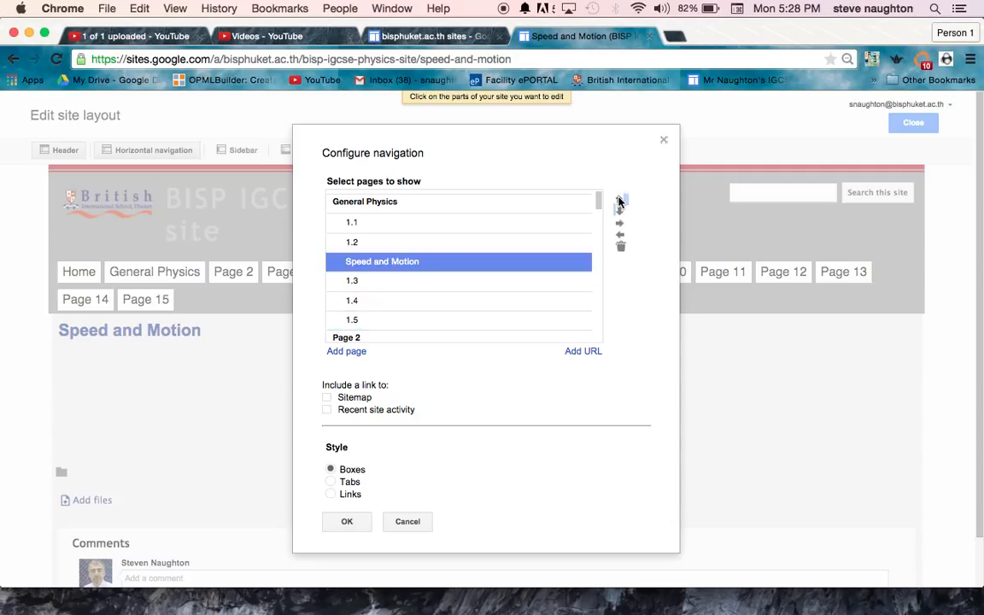
{"action": "left_click", "coordinate": [620, 200]}
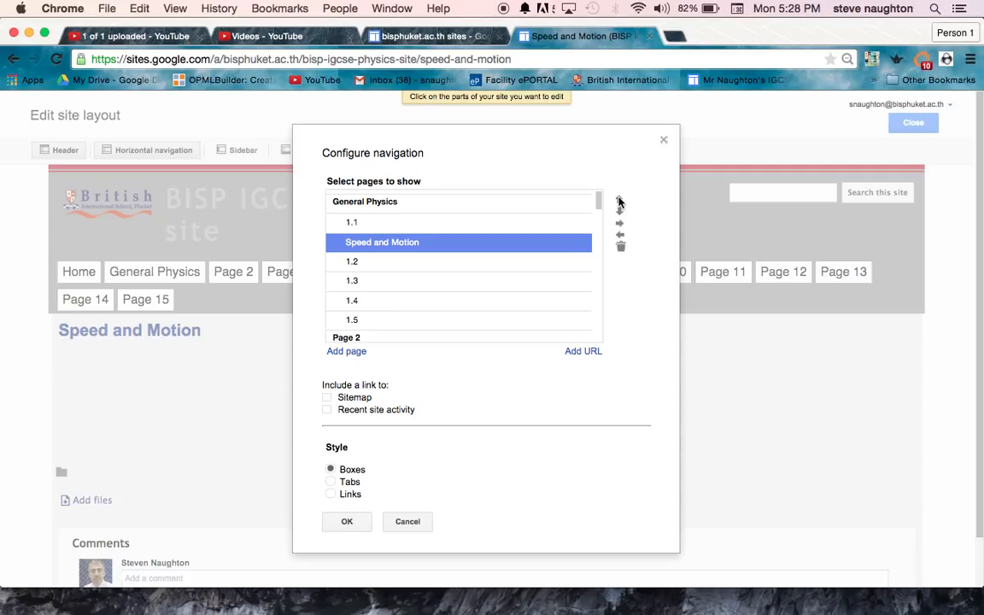
Move the Speed and Motion entry up one place so it sits above 1.1 under General Physics.
{"action": "scroll", "coordinate": [444, 283], "scroll_direction": "down", "scroll_amount": 1}
{"action": "left_click", "coordinate": [409, 264]}
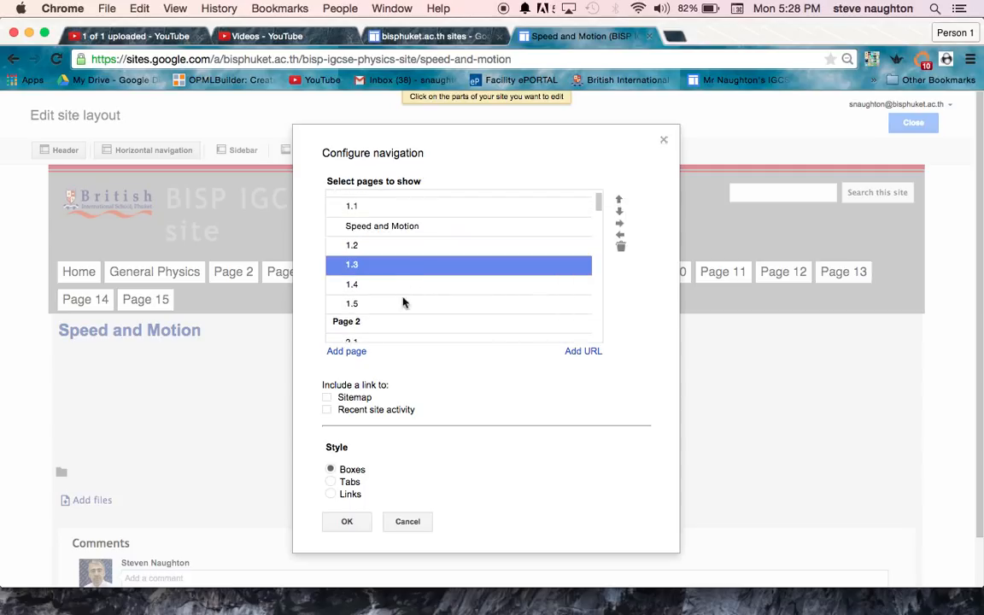
{"action": "scroll", "coordinate": [407, 283], "scroll_direction": "up", "scroll_amount": 1}
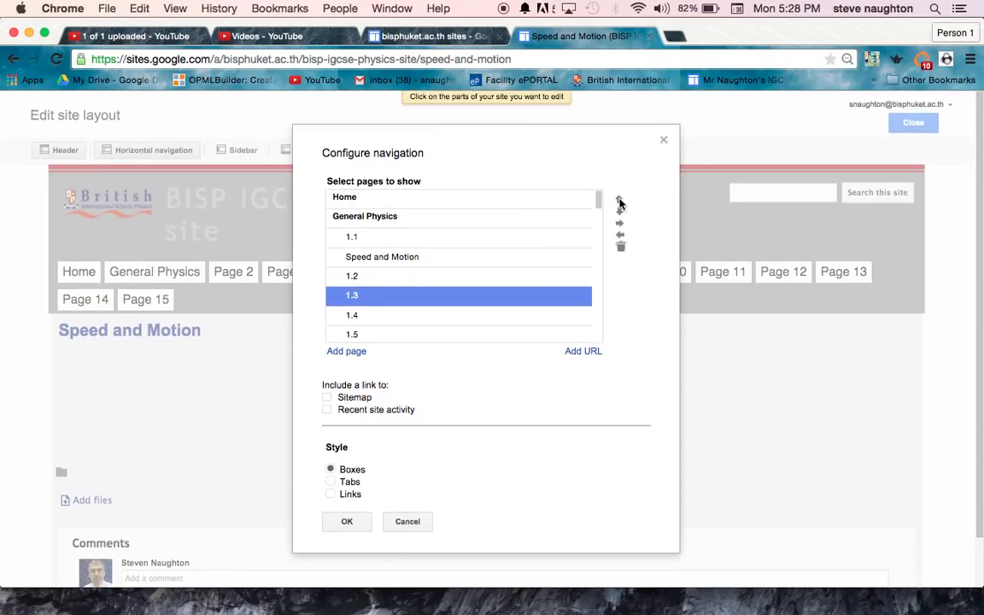
{"action": "left_click", "coordinate": [504, 261]}
{"action": "left_click", "coordinate": [619, 202]}
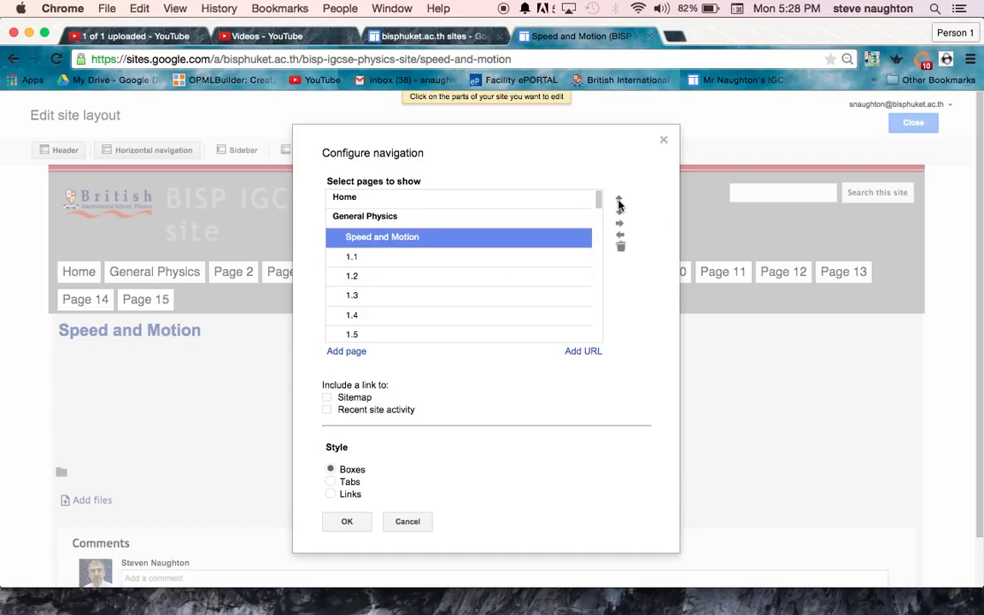
Save the navigation configuration and close the site layout editor, returning to the Speed and Motion page.
{"action": "left_click", "coordinate": [346, 523]}
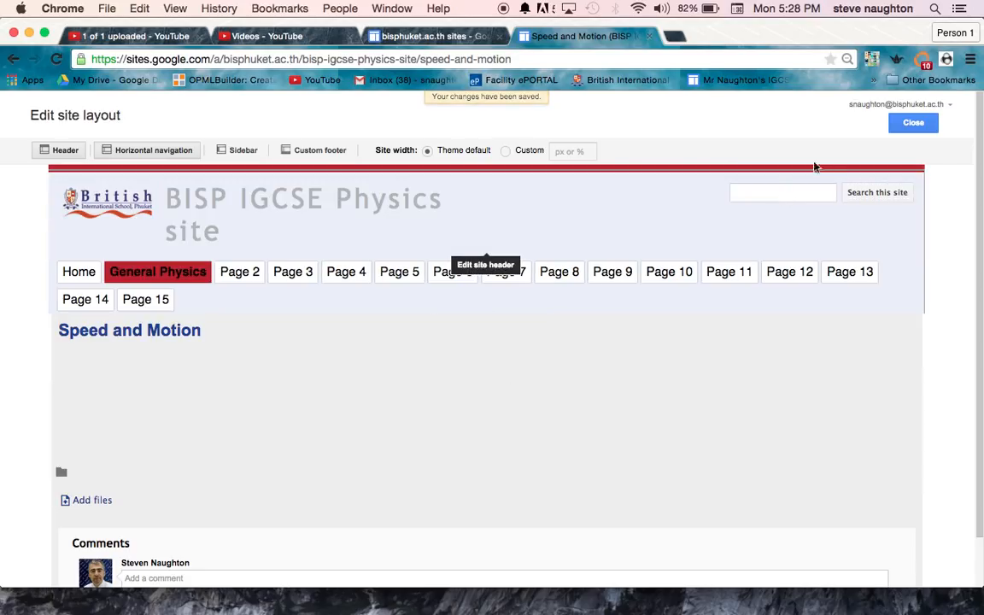
{"action": "left_click", "coordinate": [913, 124]}
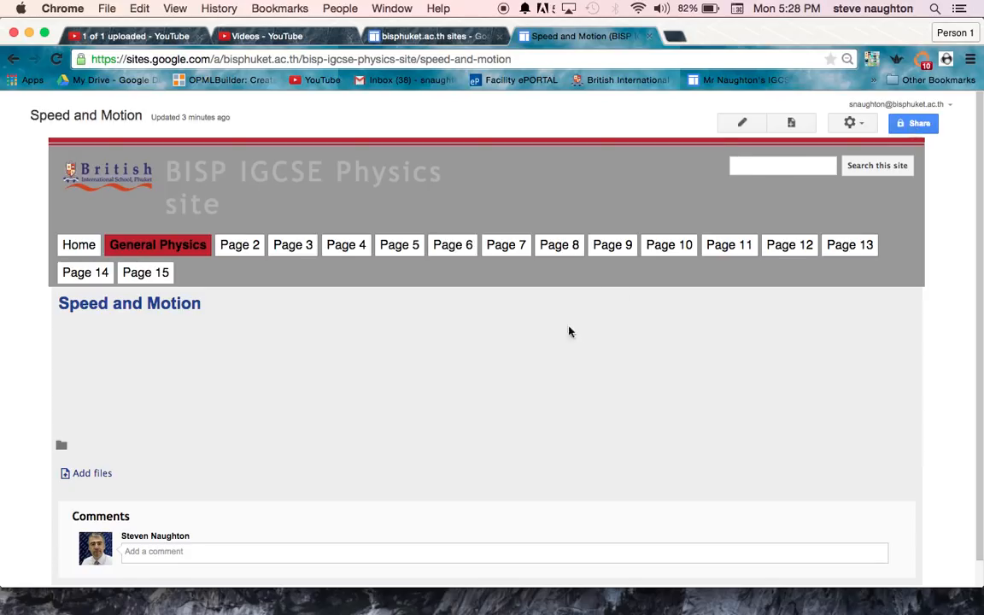
{"action": "mouse_move", "coordinate": [187, 253]}
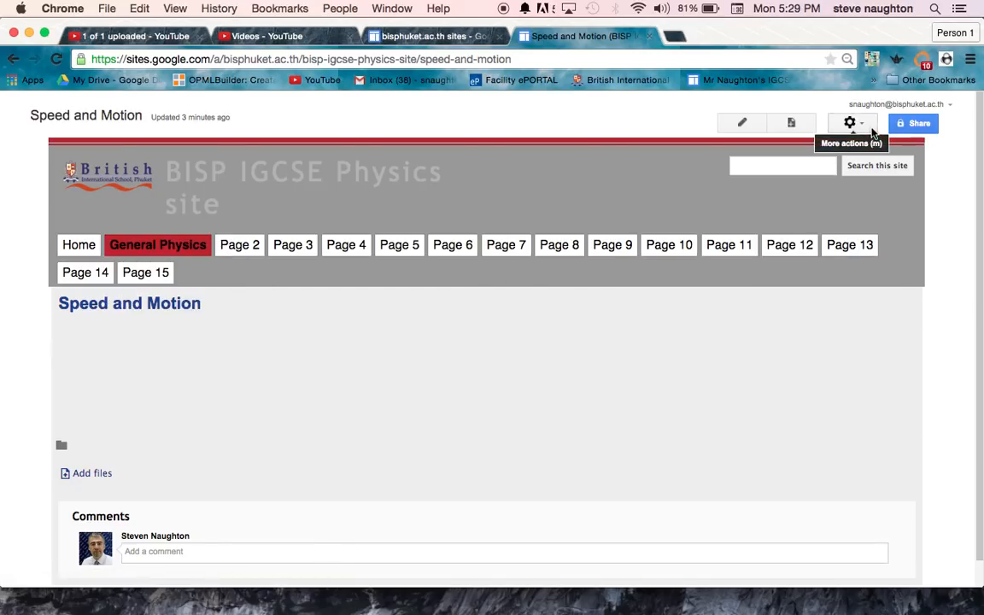
{"action": "left_click", "coordinate": [854, 123]}
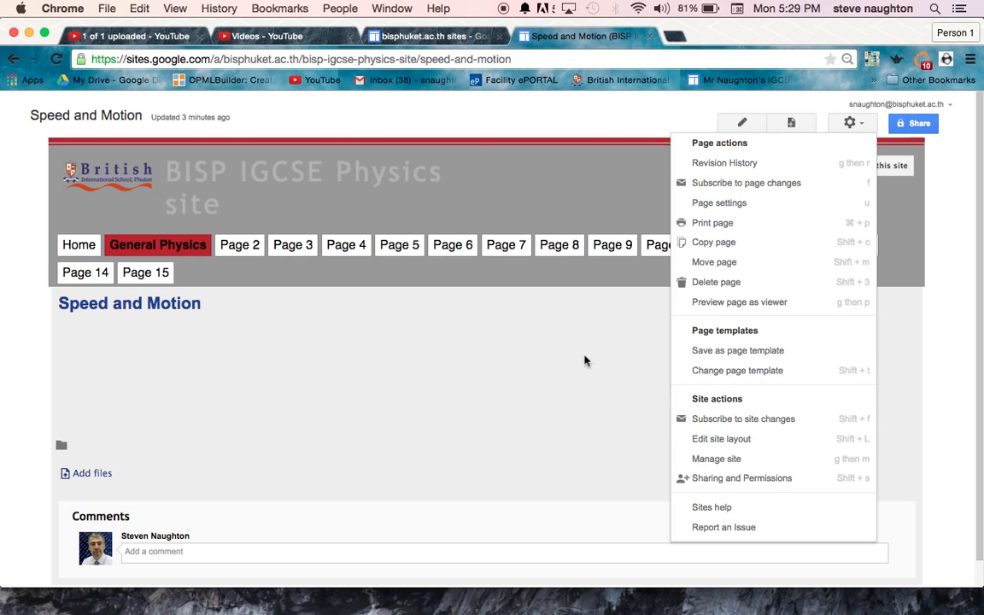
{"action": "left_click", "coordinate": [557, 258]}
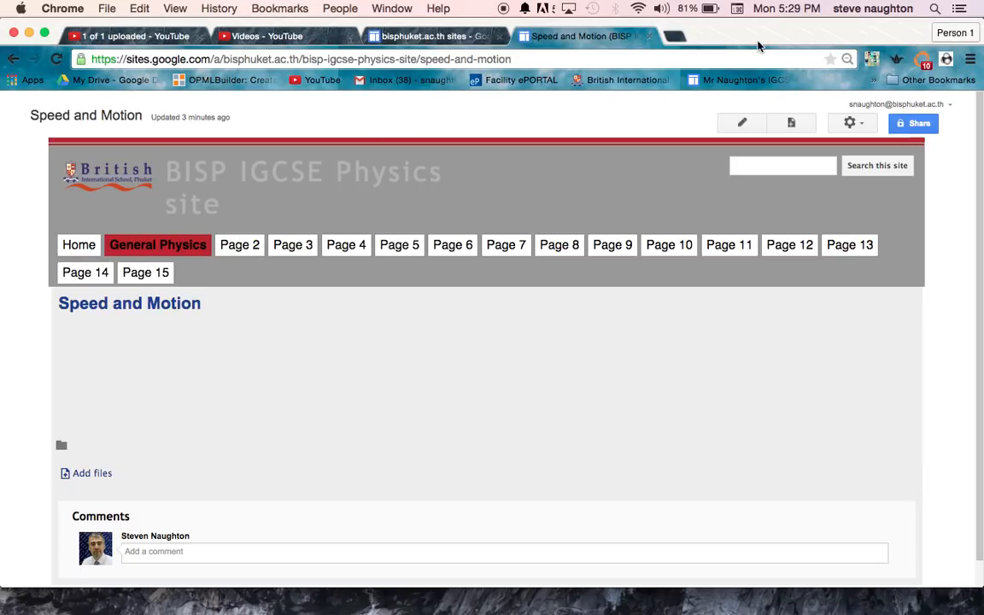
Switch to QuickTime Player and quit it to end the screen recording.
{"action": "key", "text": "super+Tab"}
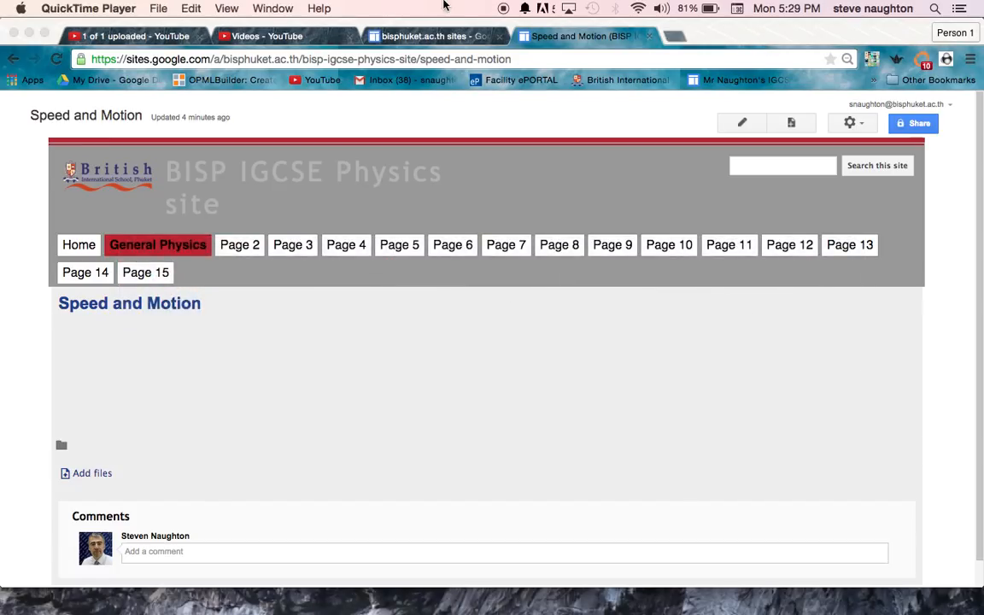
{"action": "left_click", "coordinate": [158, 8]}
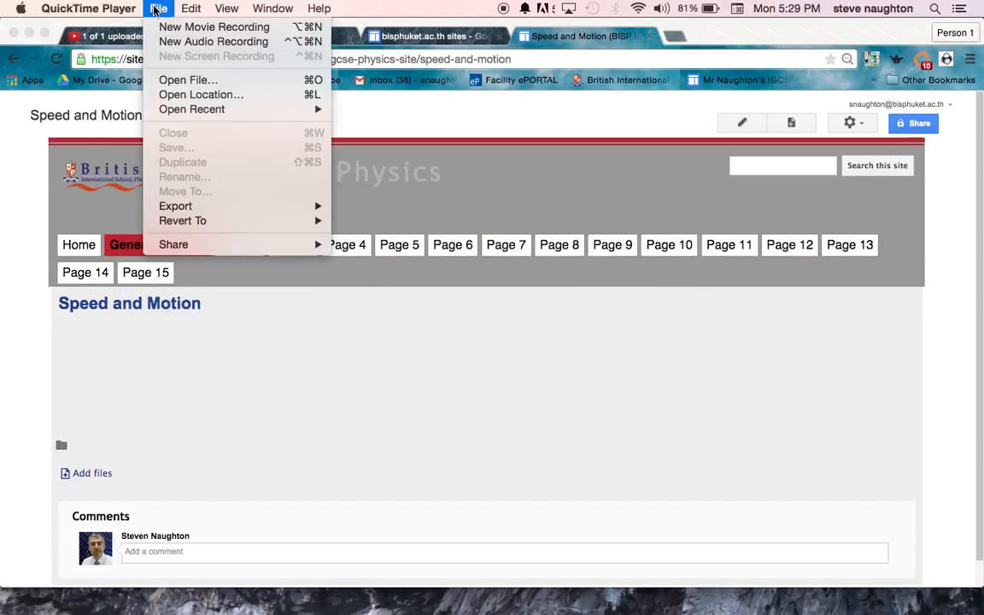
{"action": "left_click", "coordinate": [109, 127]}
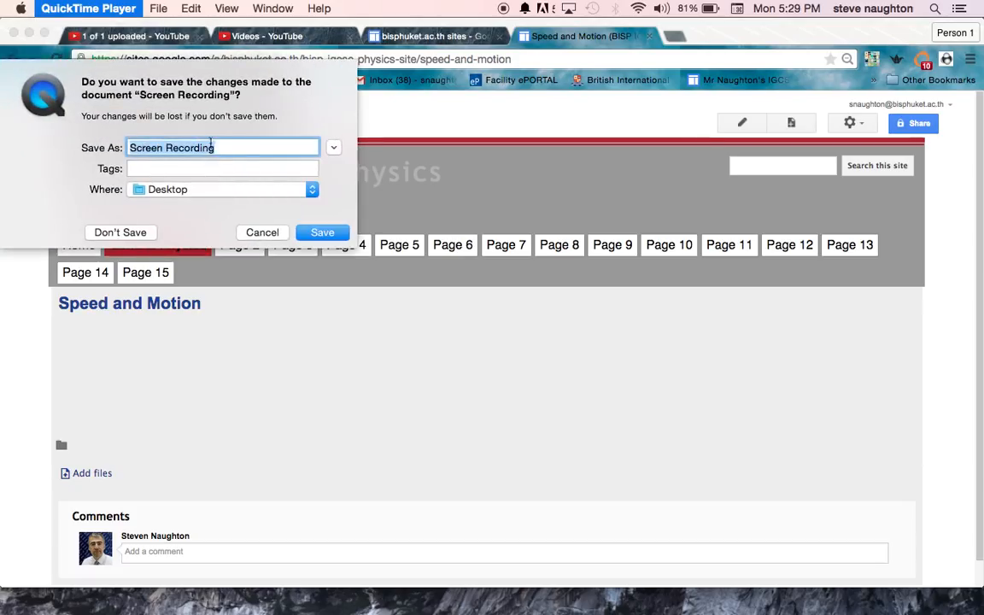
Replace the recording's default file name with a new one beginning "Editing your".
{"action": "left_click", "coordinate": [216, 149]}
{"action": "key", "text": "BackSpace"}
{"action": "key", "text": "BackSpace"}
{"action": "key", "text": "BackSpace"}
{"action": "key", "text": "BackSpace"}
{"action": "key", "text": "BackSpace"}
{"action": "key", "text": "BackSpace"}
{"action": "key", "text": "BackSpace"}
{"action": "key", "text": "BackSpace"}
{"action": "key", "text": "BackSpace"}
{"action": "key", "text": "BackSpace"}
{"action": "key", "text": "BackSpace"}
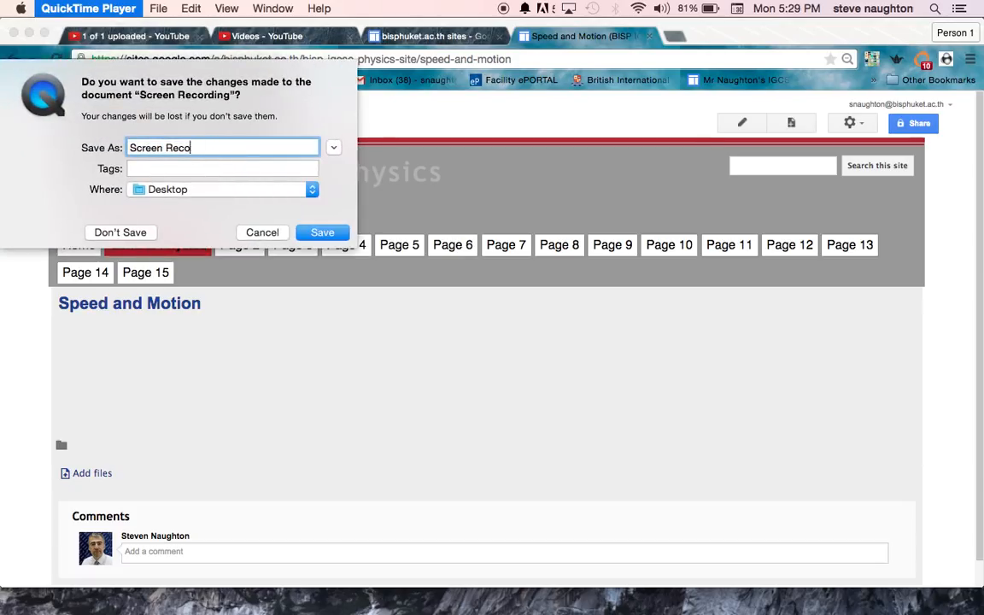
{"action": "key", "text": "BackSpace"}
{"action": "key", "text": "BackSpace"}
{"action": "key", "text": "BackSpace"}
{"action": "key", "text": "BackSpace"}
{"action": "key", "text": "BackSpace"}
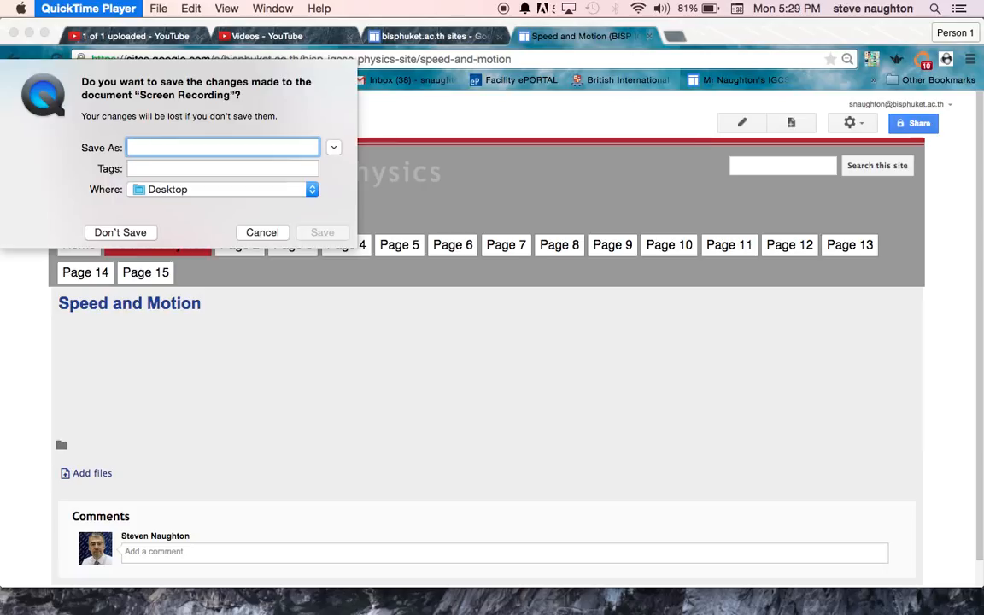
{"action": "type", "text": "Edi"}
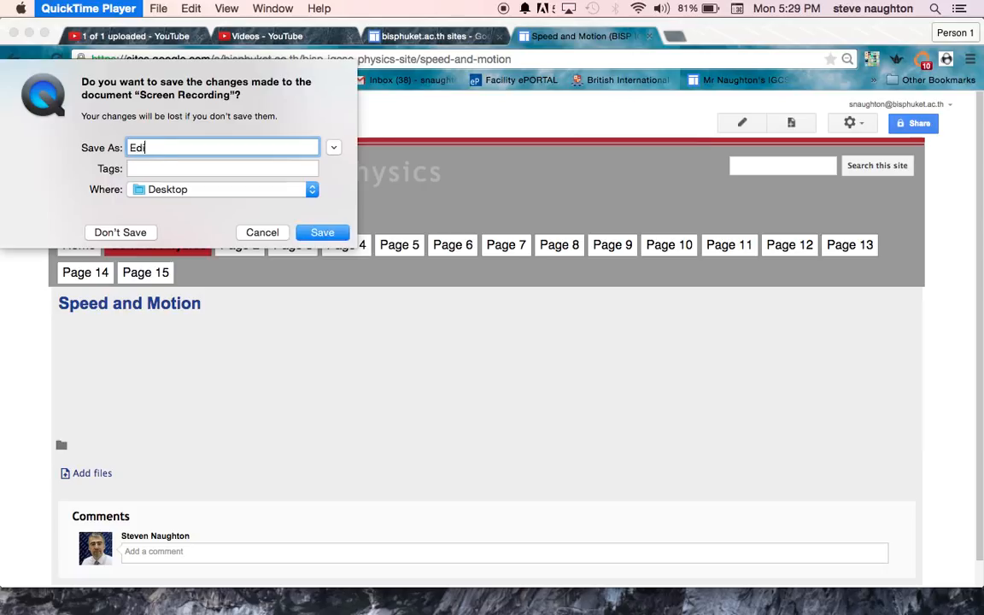
{"action": "type", "text": "ting your si"}
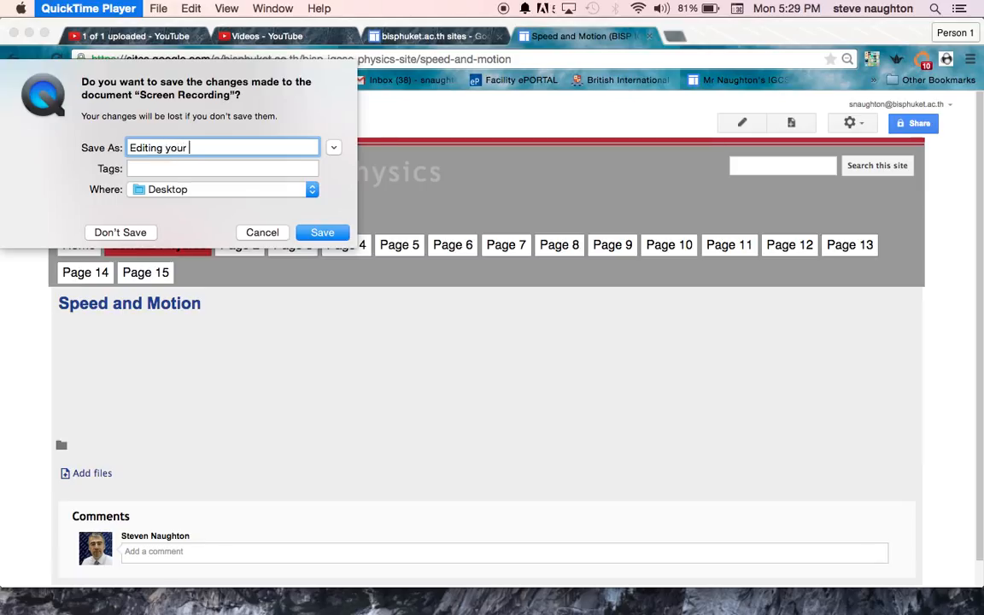